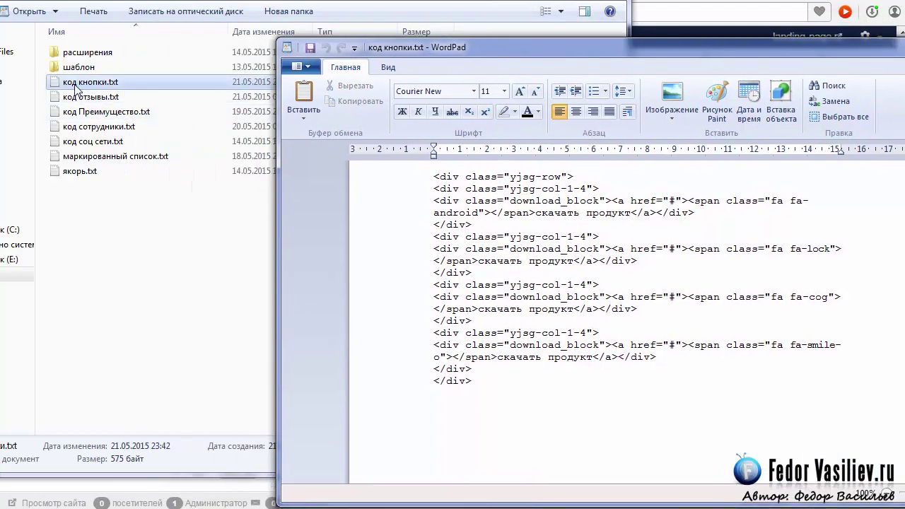
# Step: Examine the last button's block and the first button's link placeholder and icon class in код кнопки.txt
pyautogui.moveTo(476, 48); pyautogui.dragTo(276, 17)
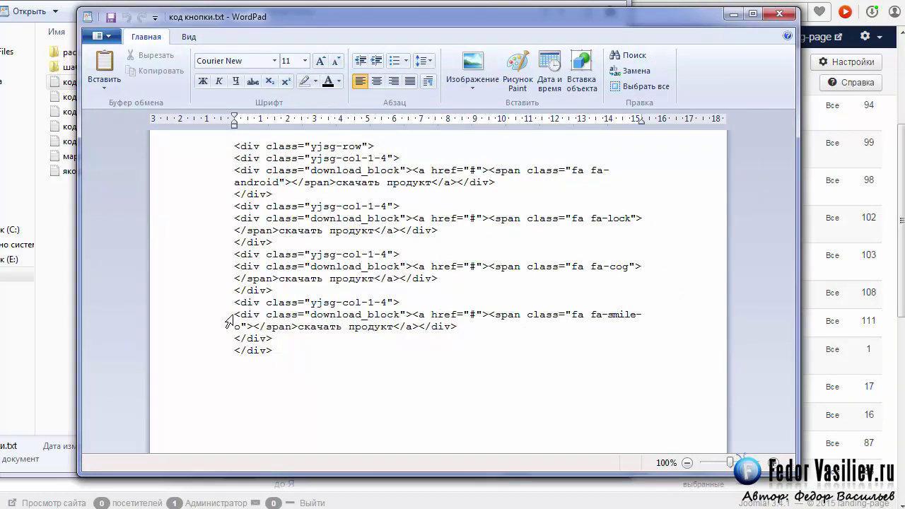
pyautogui.moveTo(235, 301); pyautogui.dragTo(302, 352)
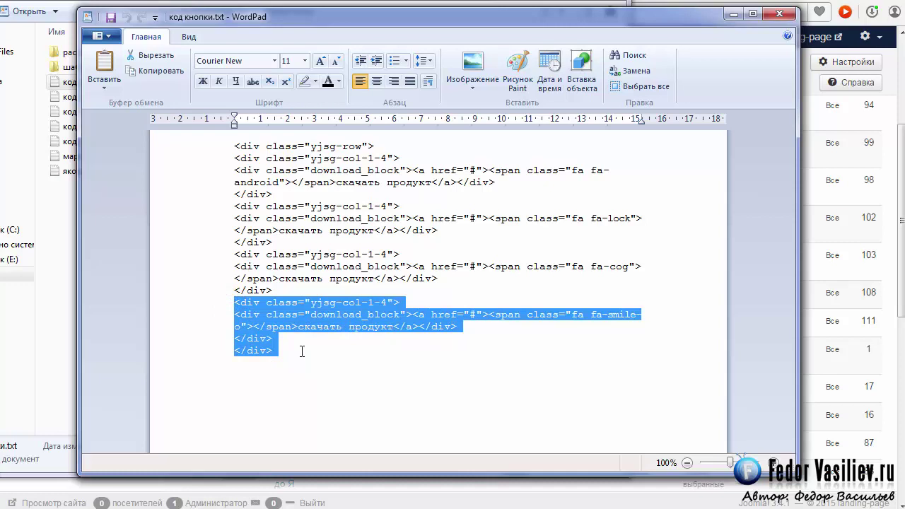
pyautogui.click(269, 335)
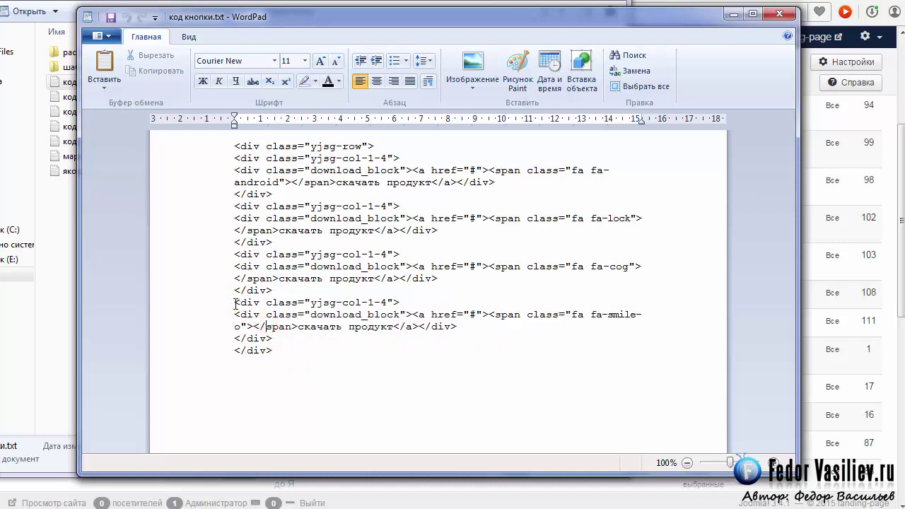
pyautogui.moveTo(235, 303); pyautogui.dragTo(313, 337)
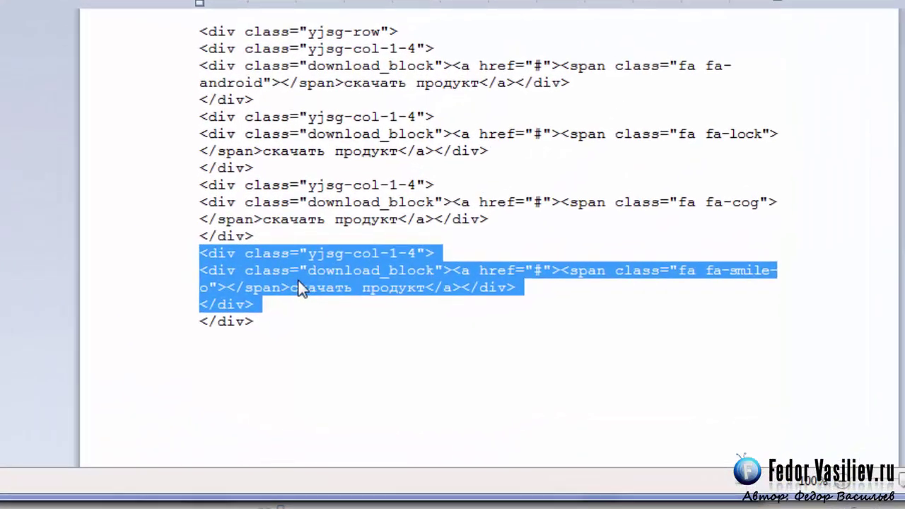
pyautogui.click(305, 321)
pyautogui.doubleClick(545, 50)
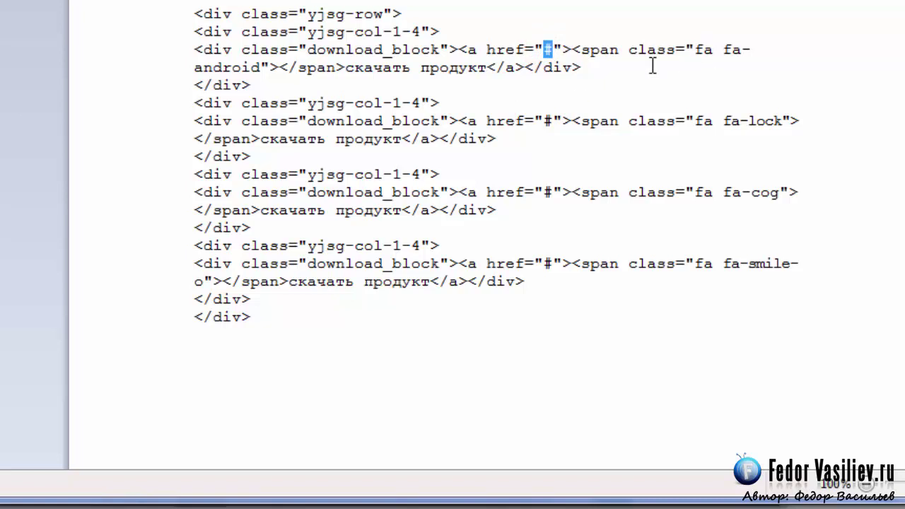
pyautogui.moveTo(697, 49)
pyautogui.mouseDown()
pyautogui.moveTo(734, 52)
pyautogui.moveTo(261, 67)
pyautogui.moveTo(701, 41)
pyautogui.moveTo(705, 53)
pyautogui.mouseUp()
pyautogui.click(233, 67)
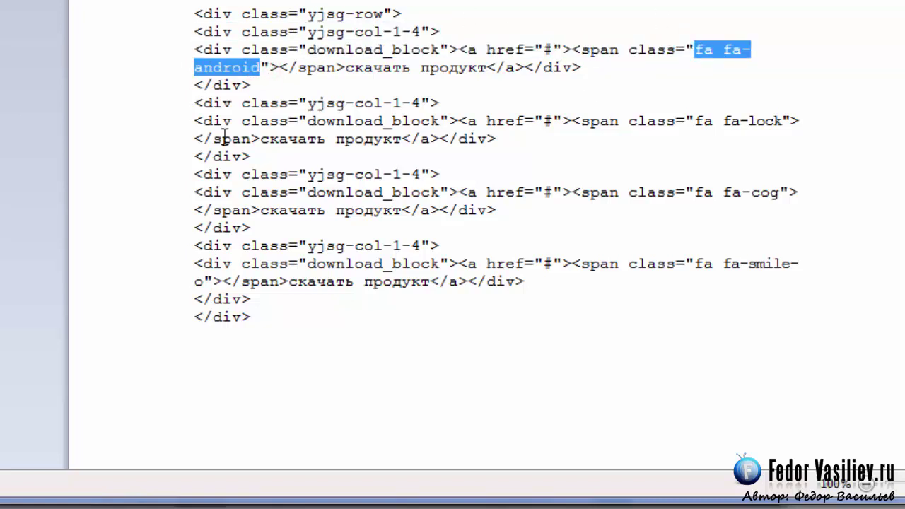
pyautogui.doubleClick(548, 50)
pyautogui.moveTo(691, 49); pyautogui.dragTo(262, 69)
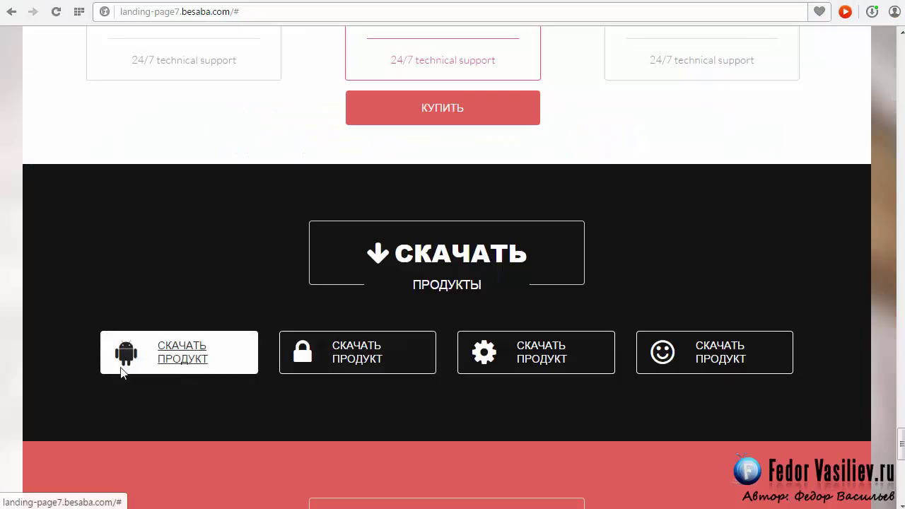
# Step: Try the first download button on the landing page and examine the row and column div blocks in the button code
pyautogui.click(140, 367)
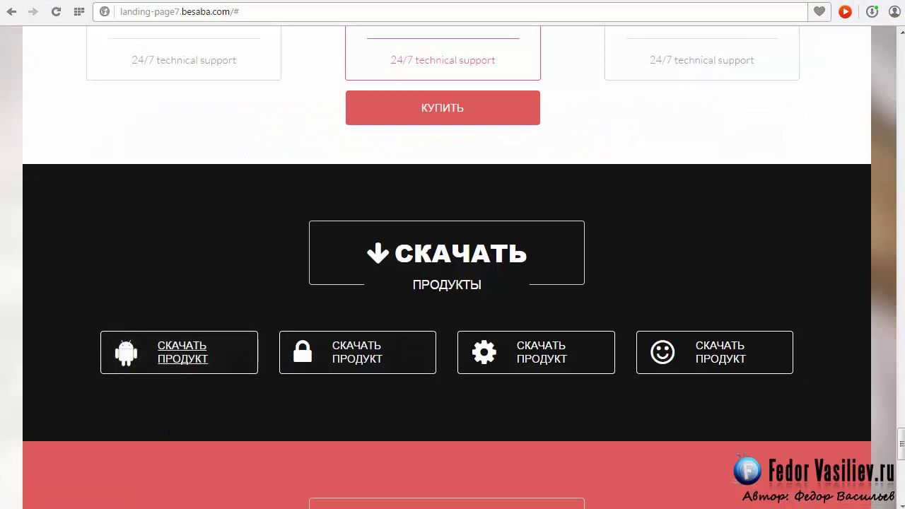
pyautogui.hotkey('alt', 'Tab')
pyautogui.click(477, 170)
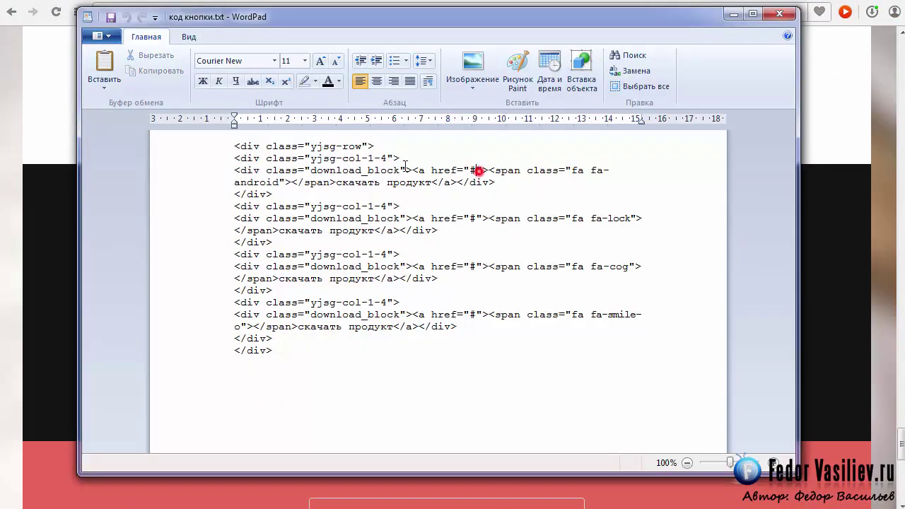
pyautogui.moveTo(272, 194); pyautogui.dragTo(235, 150)
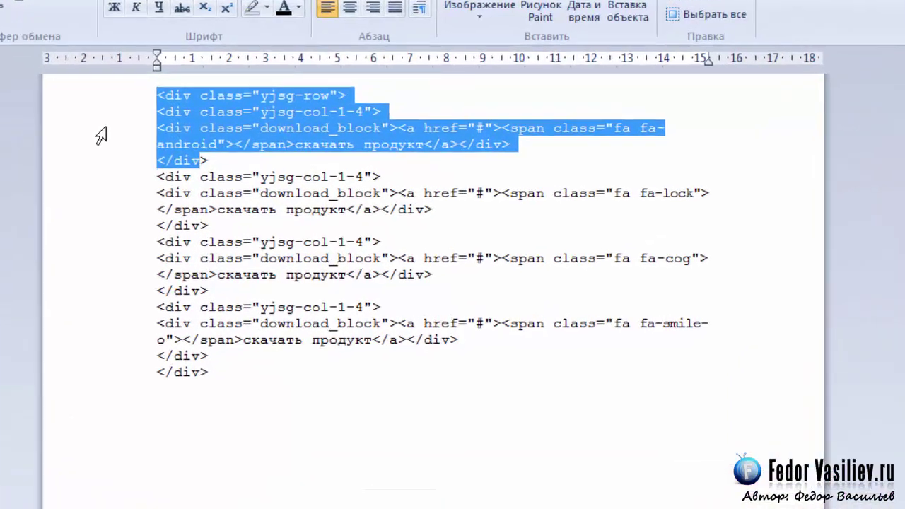
pyautogui.moveTo(274, 194); pyautogui.dragTo(234, 147)
pyautogui.moveTo(58, 138); pyautogui.dragTo(138, 203)
pyautogui.moveTo(58, 226); pyautogui.dragTo(83, 391)
pyautogui.click(134, 382)
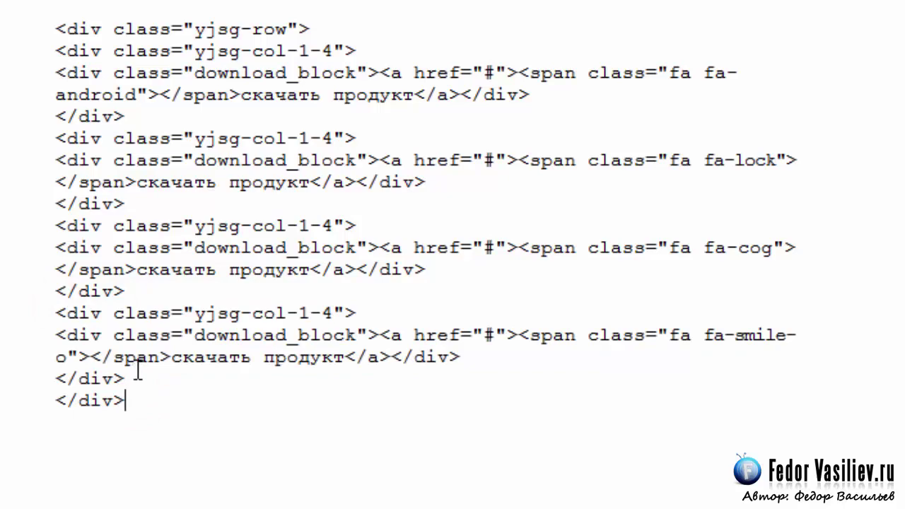
# Step: Copy the entire button code from код кнопки.txt
pyautogui.hotkey('ctrl', 'a')
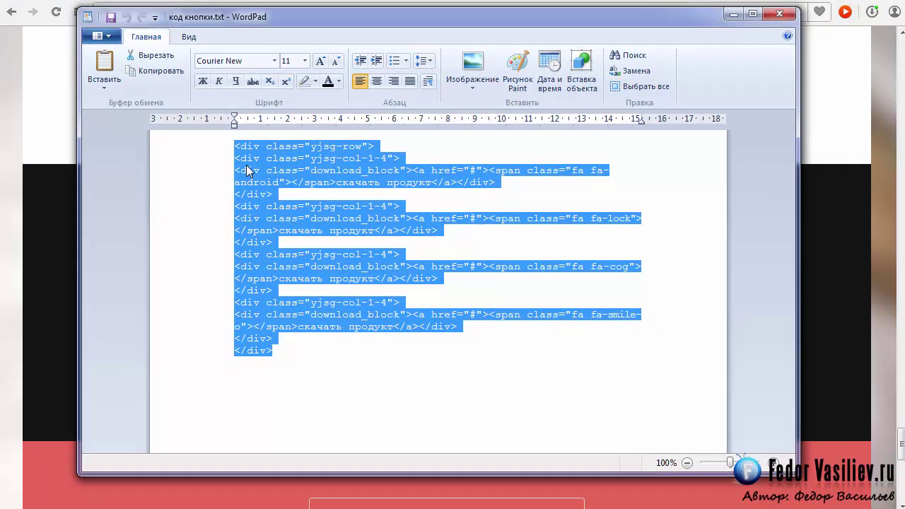
pyautogui.rightClick(248, 171)
pyautogui.click(283, 190)
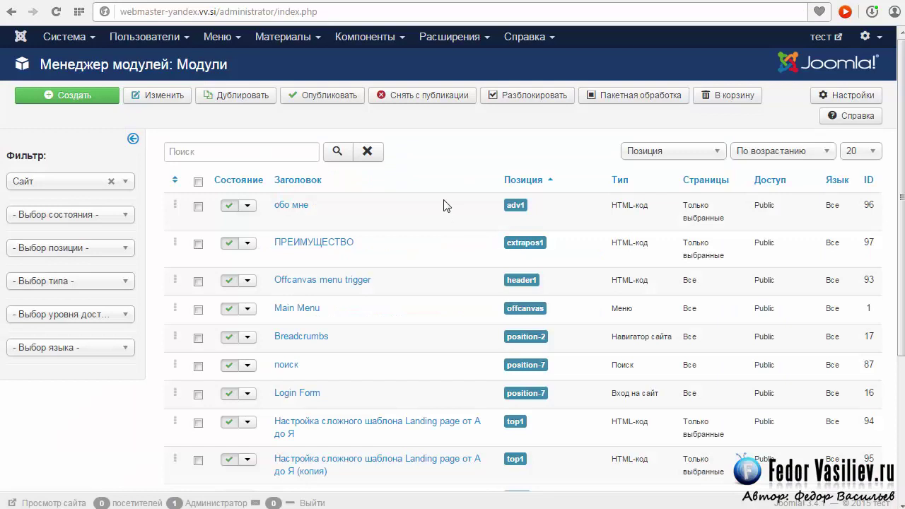
# Step: Create a new HTML-код module on the webmaster-yandex.vv.si site and open its code insertion editor
pyautogui.click(90, 102)
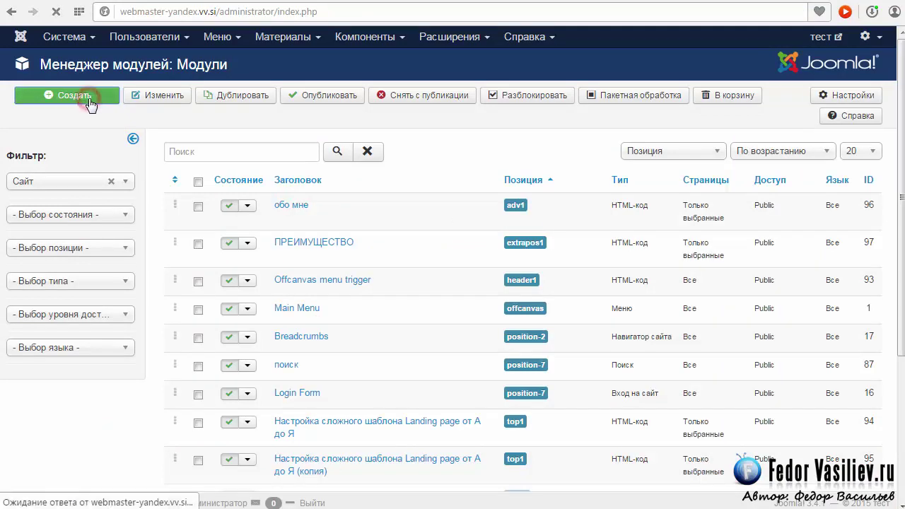
pyautogui.click(34, 168)
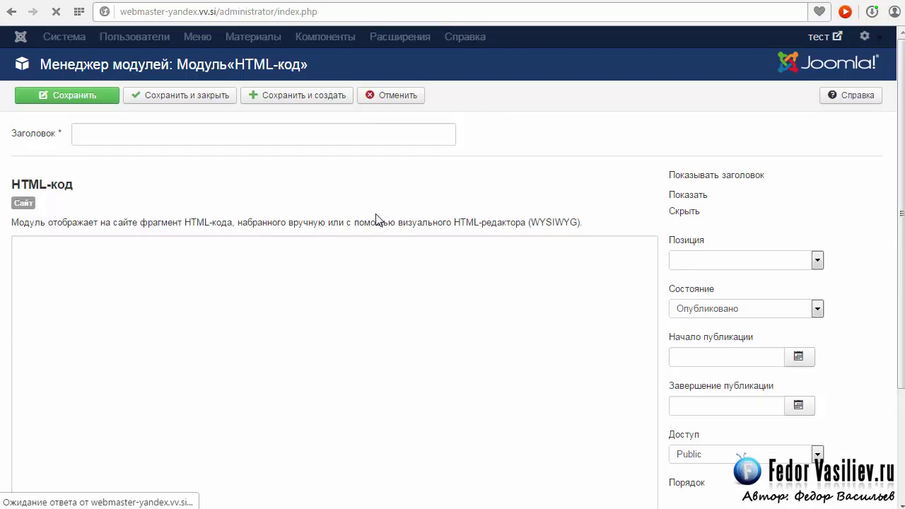
pyautogui.scroll(-6, 57, 375)
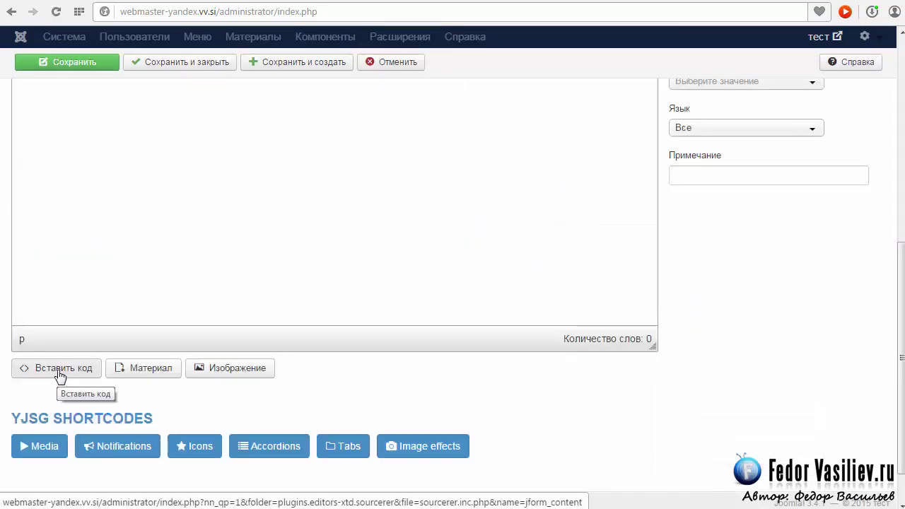
pyautogui.click(60, 373)
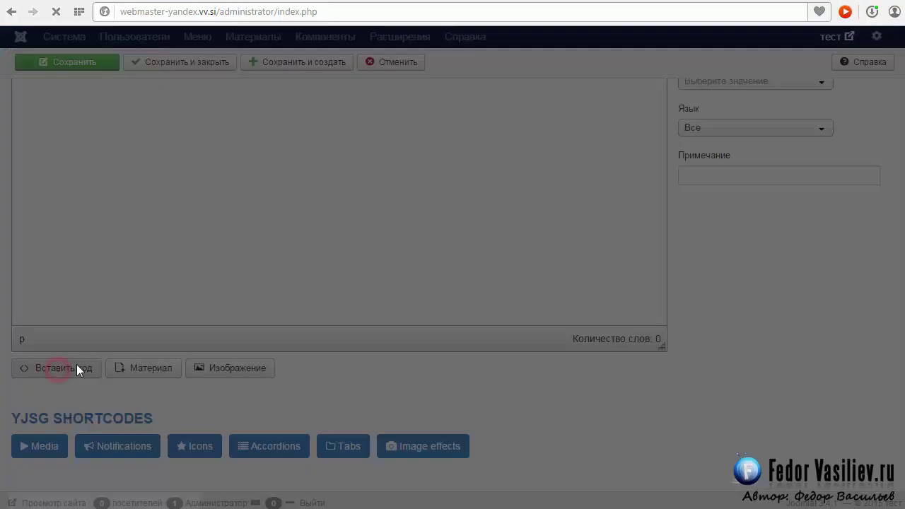
# Step: Replace the sample code between the {source} tags with the copied button code and insert it into the module
pyautogui.moveTo(115, 291); pyautogui.dragTo(102, 189)
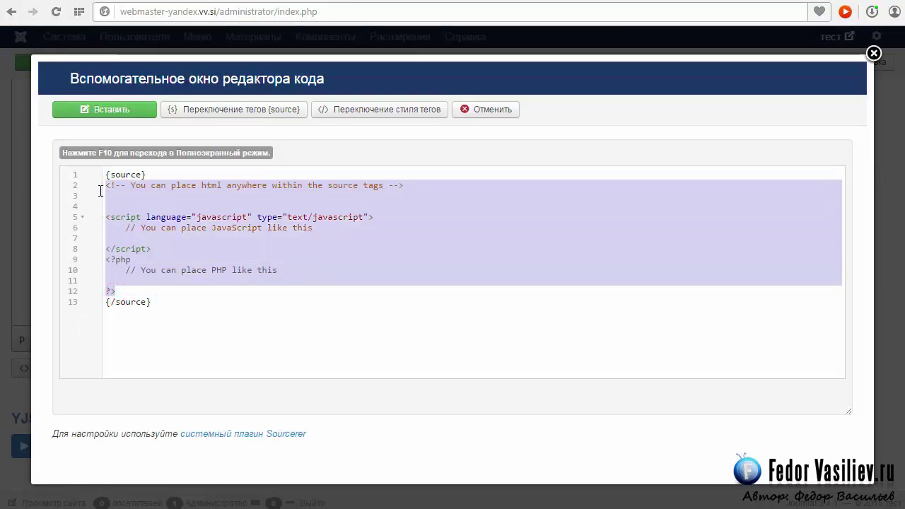
pyautogui.press('BackSpace')
pyautogui.hotkey('ctrl', 'v')
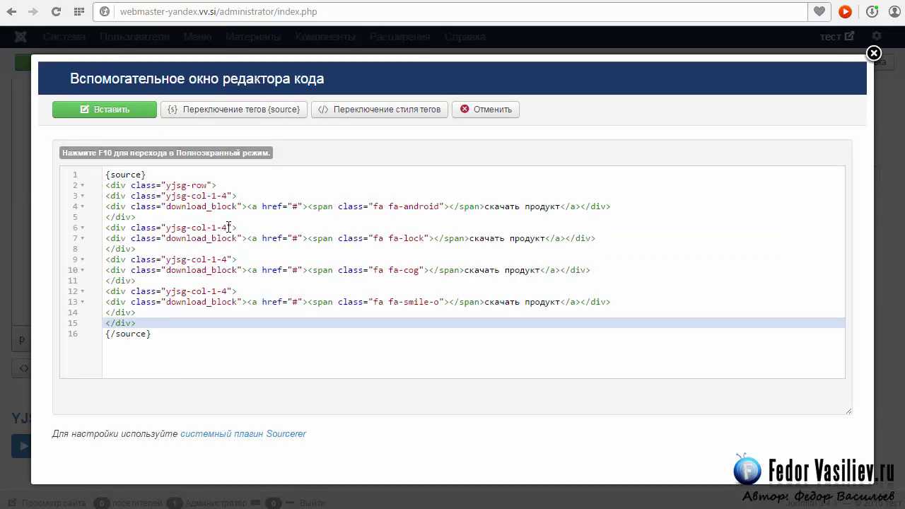
pyautogui.click(132, 114)
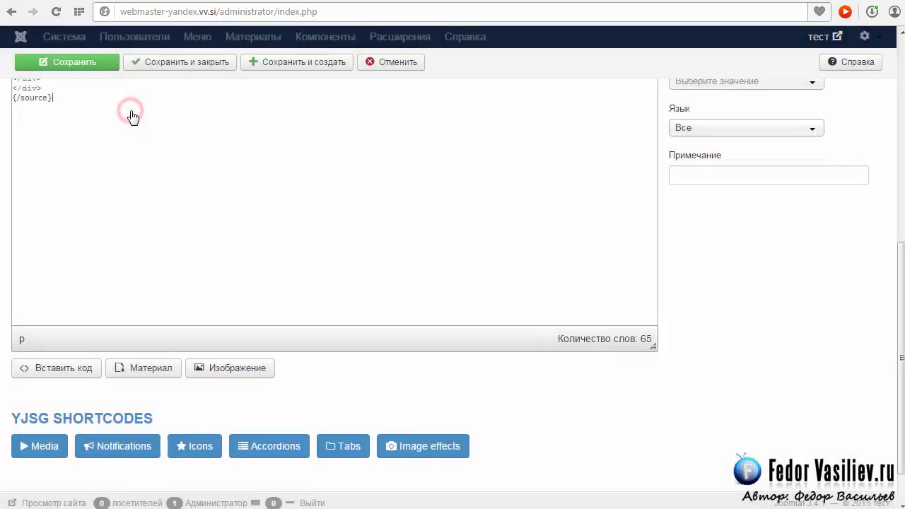
# Step: Check the position used by the скачать module on the landing-page site and browse the new module's available positions
pyautogui.scroll(4, 421, 268)
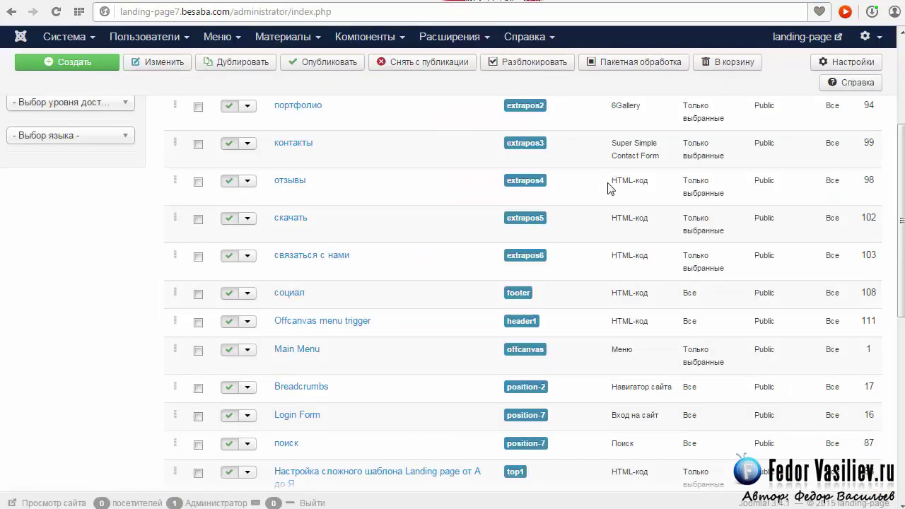
pyautogui.click(297, 220)
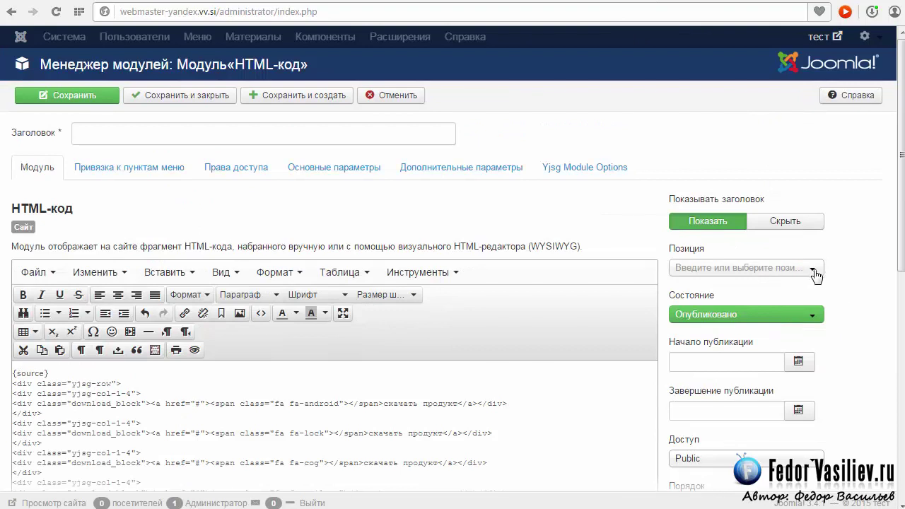
pyautogui.click(814, 272)
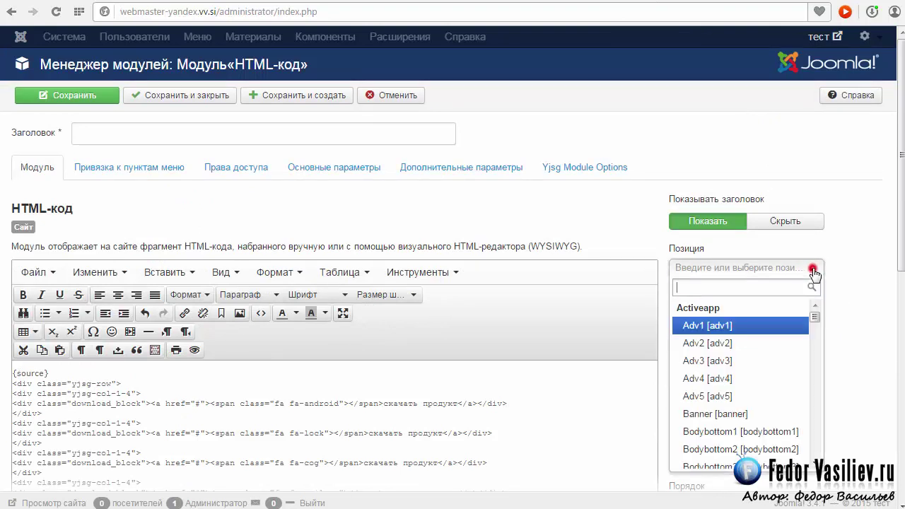
pyautogui.moveTo(816, 316); pyautogui.dragTo(815, 366)
pyautogui.moveTo(801, 298); pyautogui.dragTo(624, 162)
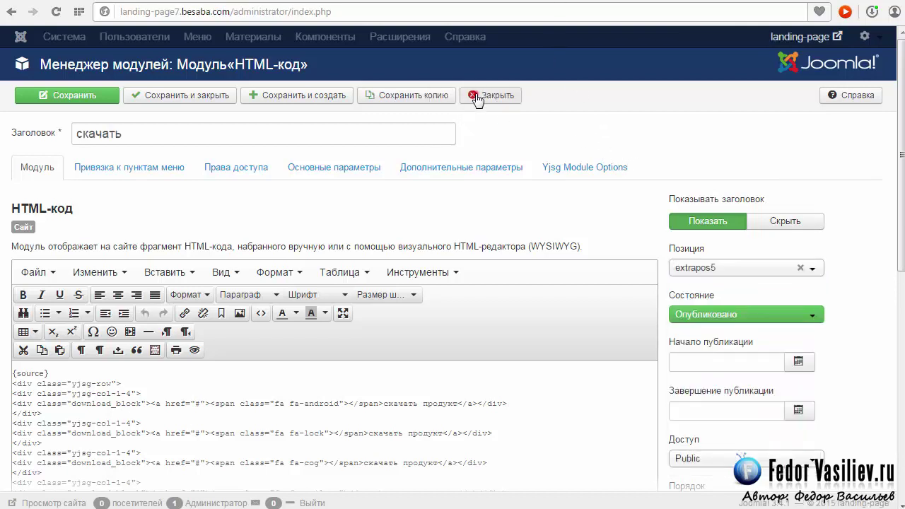
pyautogui.click(478, 98)
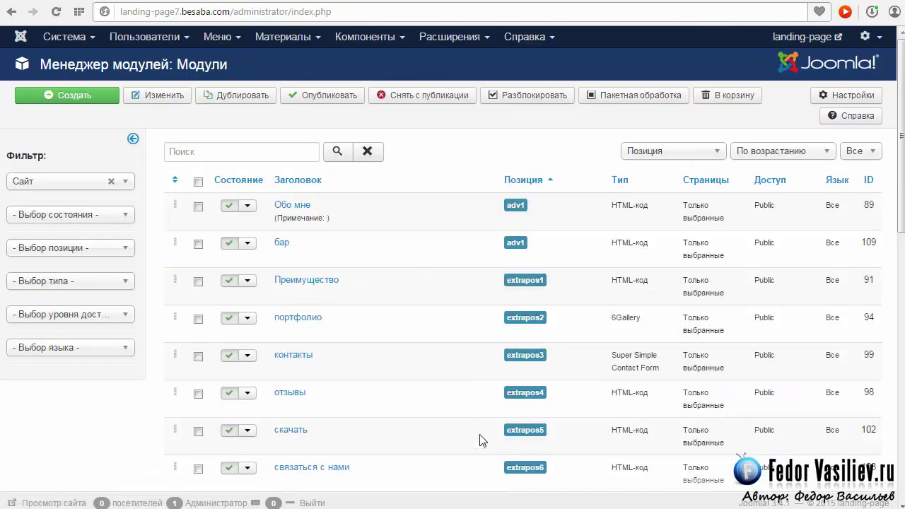
# Step: Set the new module's position to extrapos5 and its title to скачать, copying both from the landing-page site's module
pyautogui.moveTo(521, 430); pyautogui.dragTo(546, 430)
pyautogui.rightClick(534, 432)
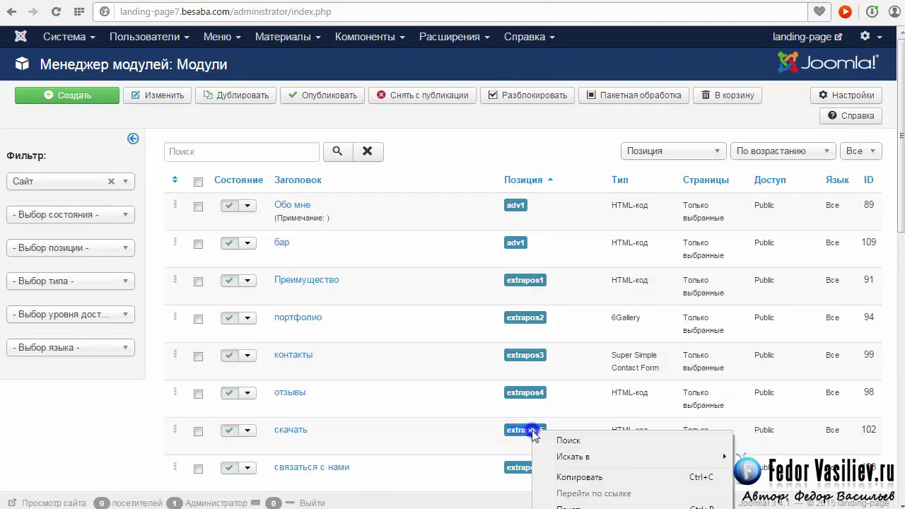
pyautogui.click(566, 475)
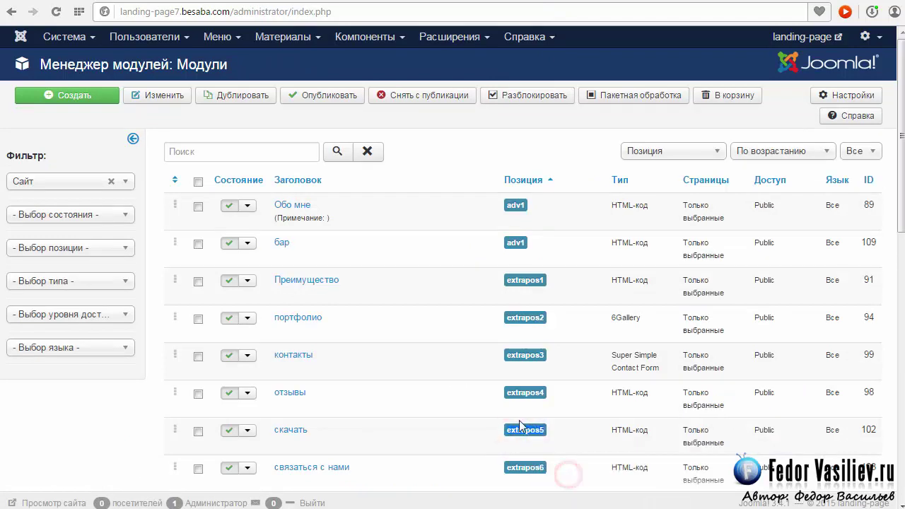
pyautogui.click(298, 429)
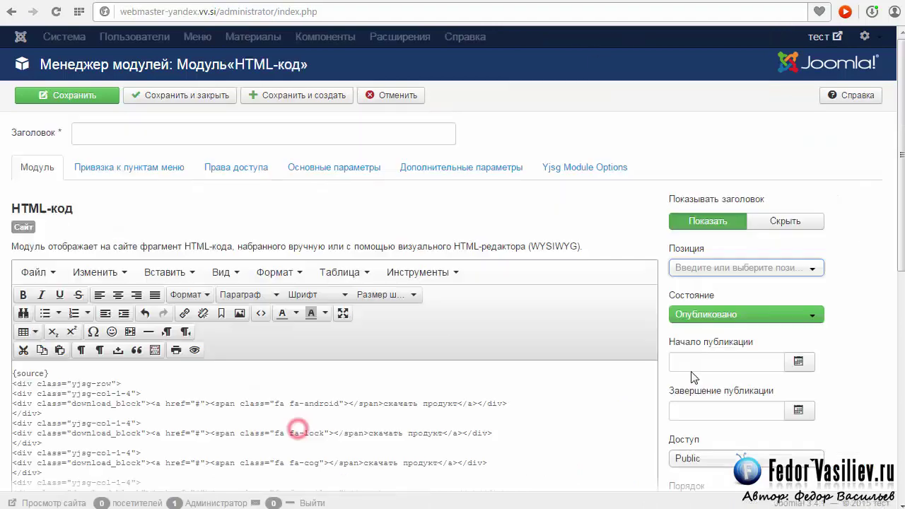
pyautogui.click(813, 275)
pyautogui.rightClick(714, 287)
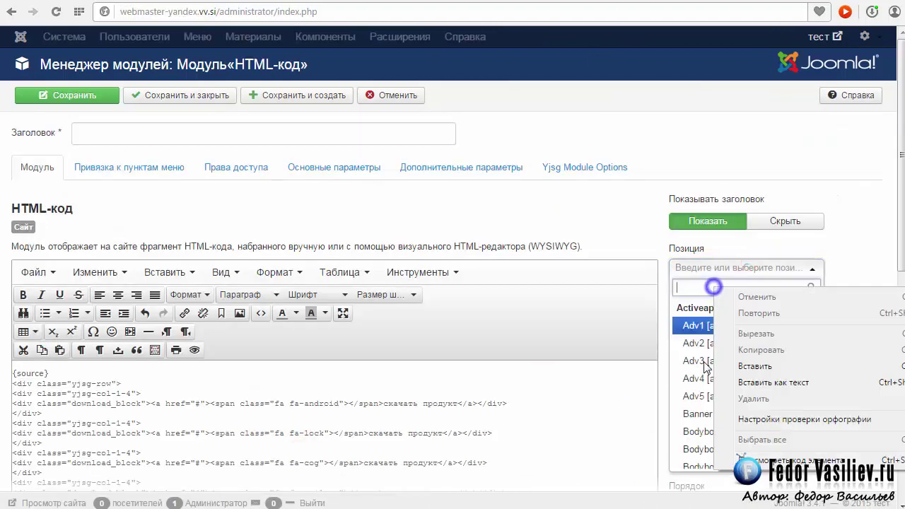
pyautogui.click(756, 367)
pyautogui.press('Return')
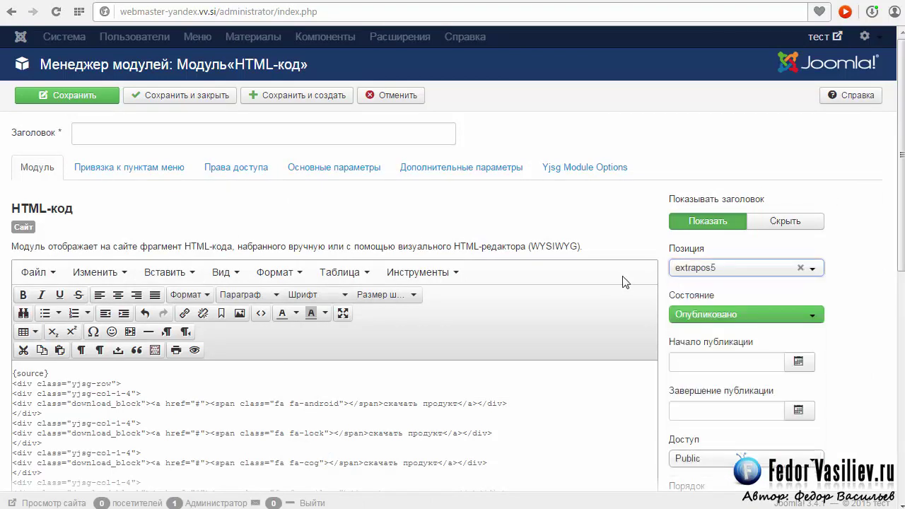
pyautogui.rightClick(117, 133)
pyautogui.click(152, 210)
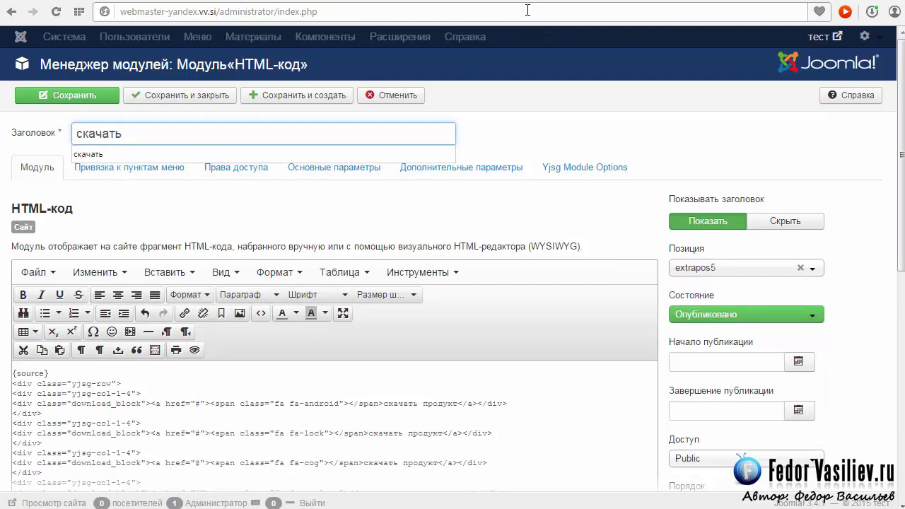
# Step: Assign the module only to specified pages, leaving Главная selected and clearing группа1, вход, группа2 and Поиск
pyautogui.click(130, 167)
pyautogui.click(251, 210)
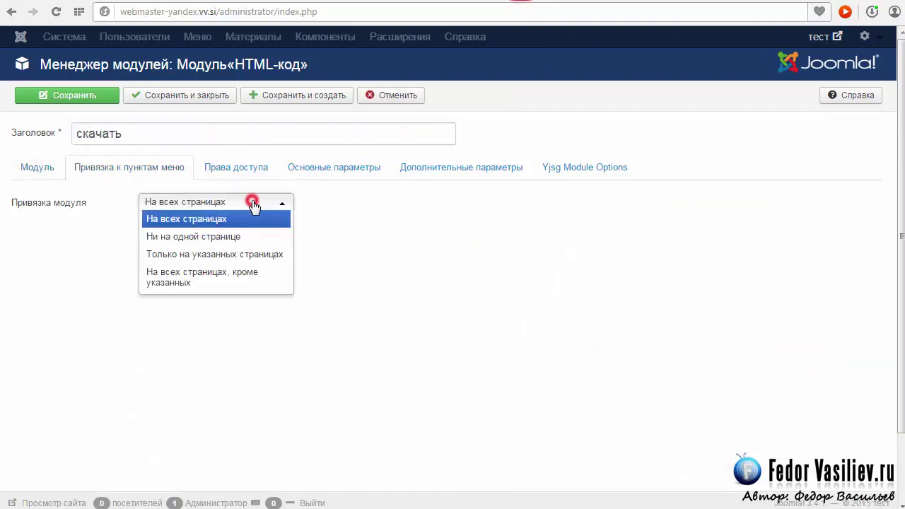
pyautogui.click(197, 252)
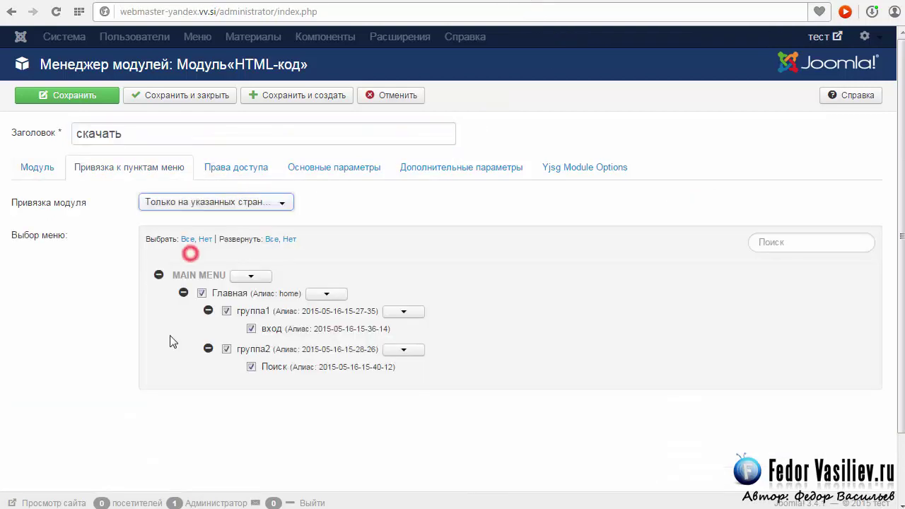
pyautogui.click(226, 311)
pyautogui.click(251, 328)
pyautogui.click(226, 349)
pyautogui.click(251, 366)
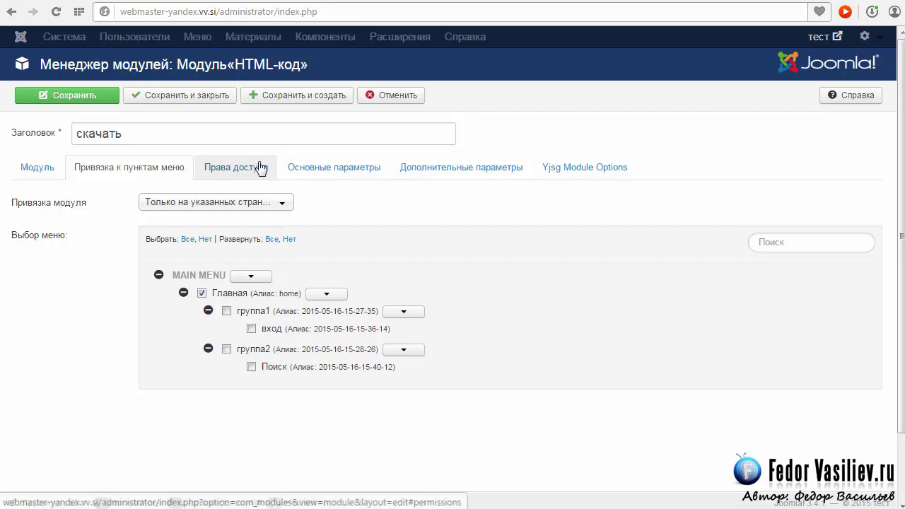
# Step: Set the скачать module's CSS class suffix to adownloads, copying it from the landing-page site's module
pyautogui.click(338, 168)
pyautogui.click(425, 168)
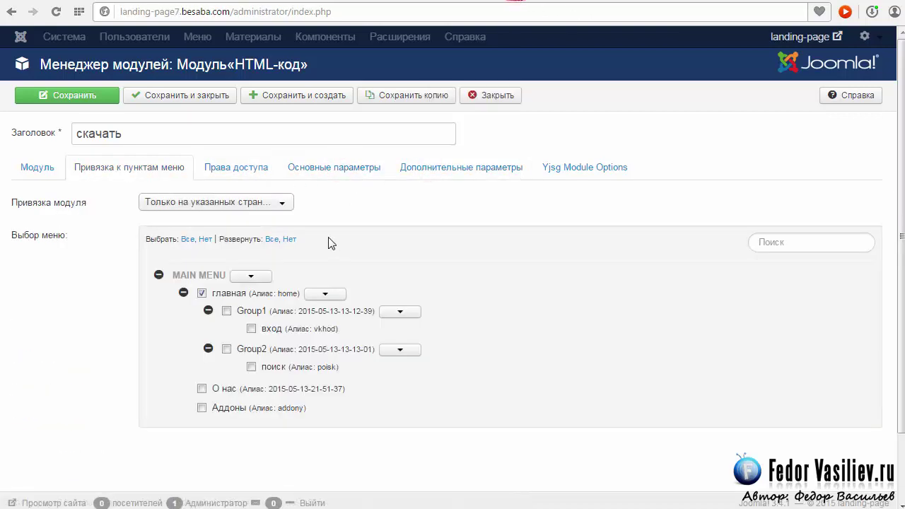
pyautogui.click(441, 170)
pyautogui.moveTo(210, 237); pyautogui.dragTo(131, 240)
pyautogui.rightClick(153, 231)
pyautogui.click(202, 297)
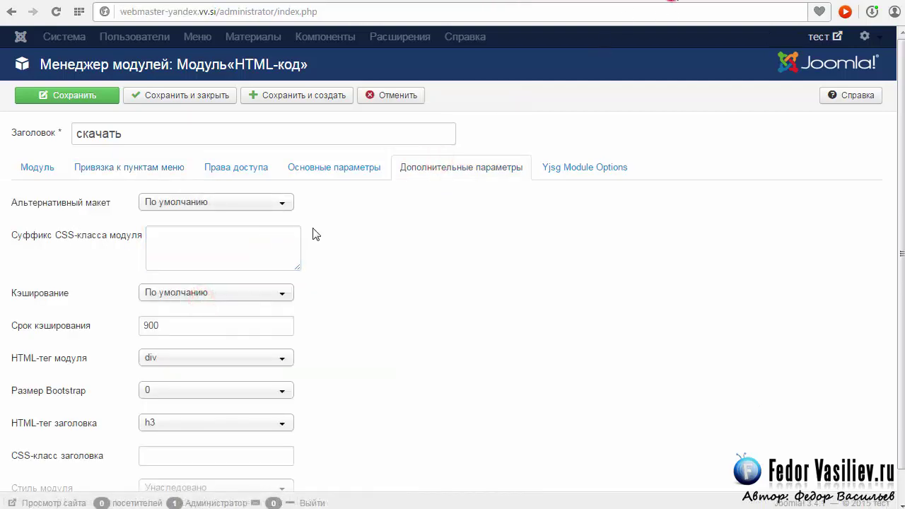
pyautogui.rightClick(304, 238)
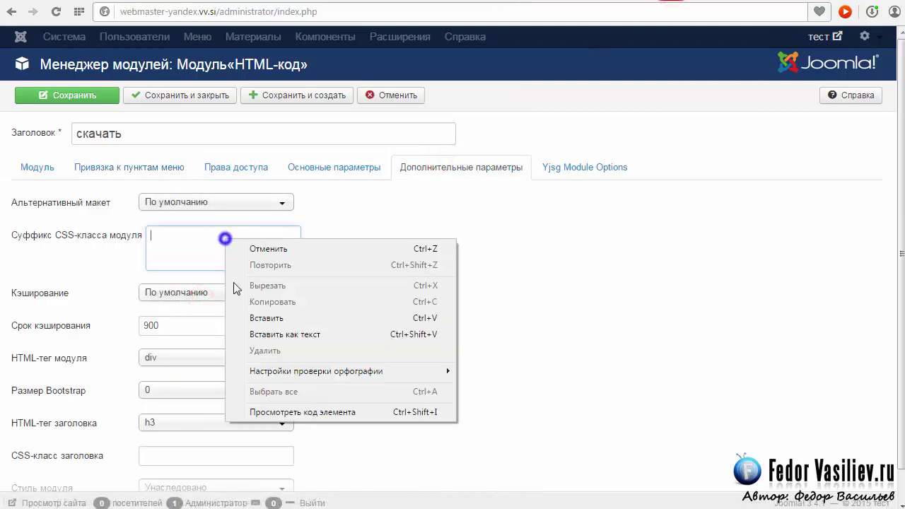
pyautogui.click(264, 318)
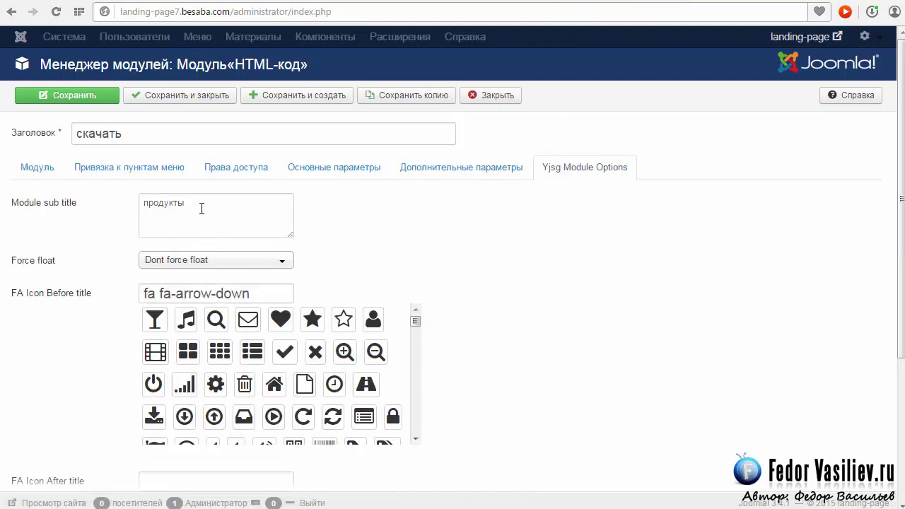
# Step: Set the module's sub title to продукты, copying it from the YJSG options of the landing-page site's module
pyautogui.moveTo(200, 206); pyautogui.dragTo(157, 205)
pyautogui.rightClick(157, 204)
pyautogui.click(198, 259)
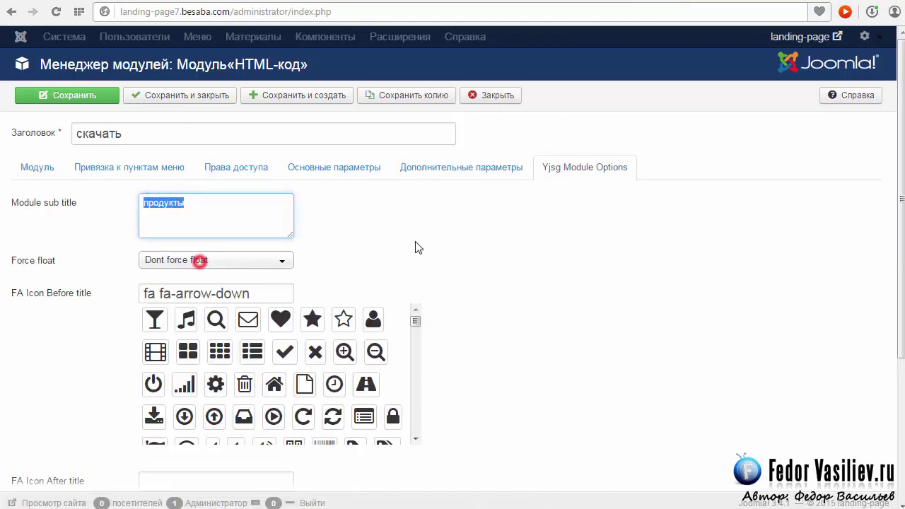
pyautogui.scroll(-5, 415, 247)
pyautogui.scroll(-5, 445, 404)
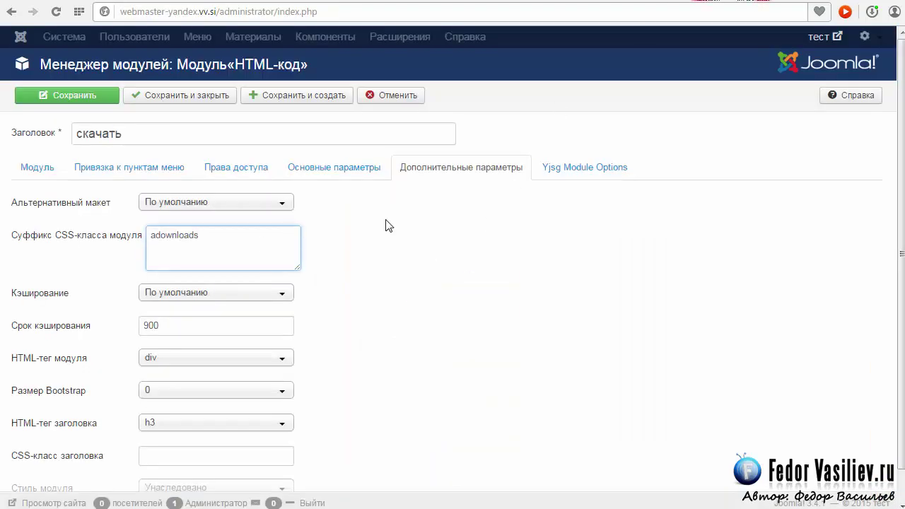
pyautogui.click(627, 167)
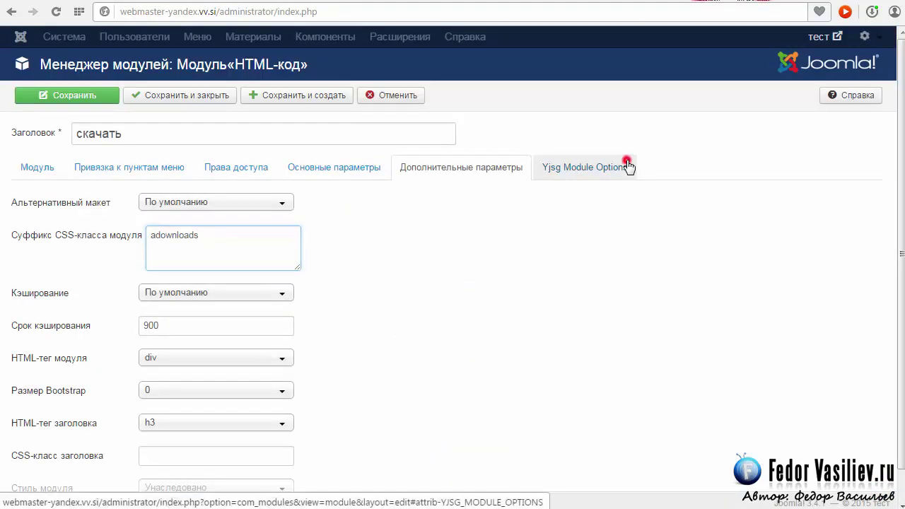
pyautogui.click(198, 203)
pyautogui.rightClick(198, 203)
pyautogui.click(238, 278)
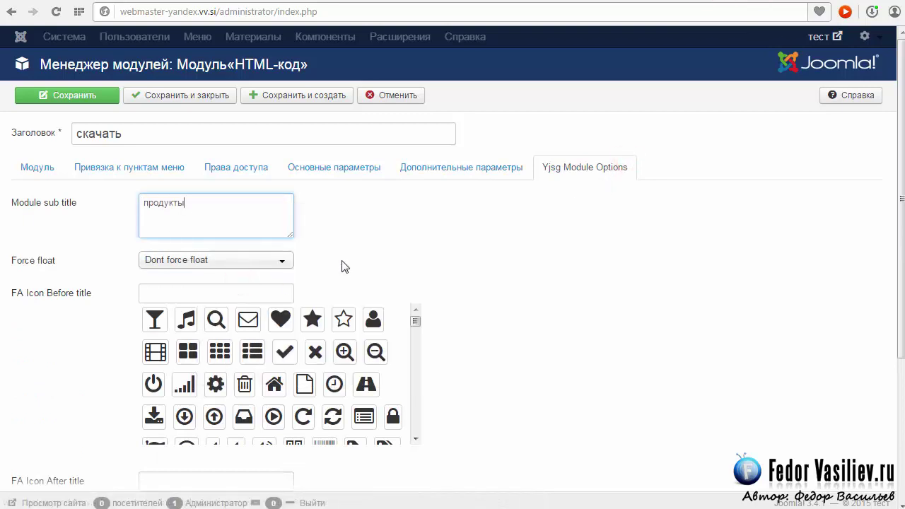
# Step: Set the module style to Yjsg3 and save the скачать module
pyautogui.scroll(-5, 347, 258)
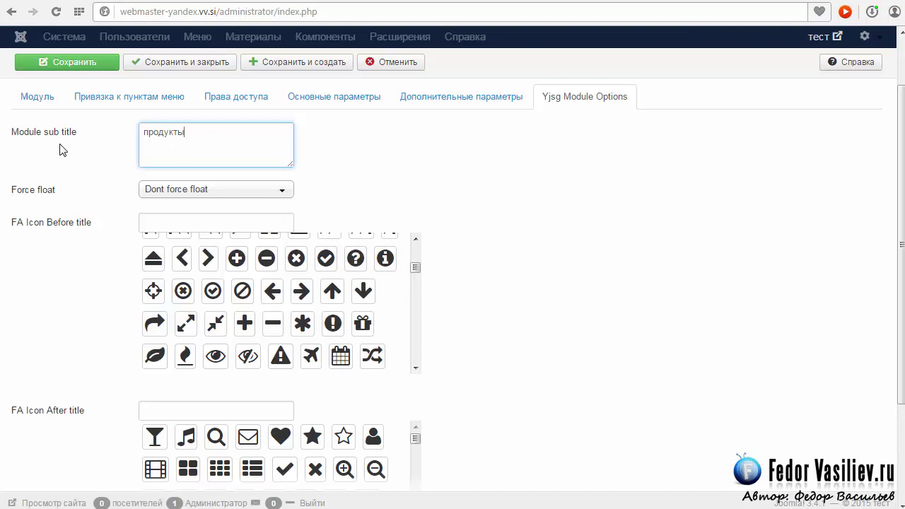
pyautogui.scroll(-2, 474, 225)
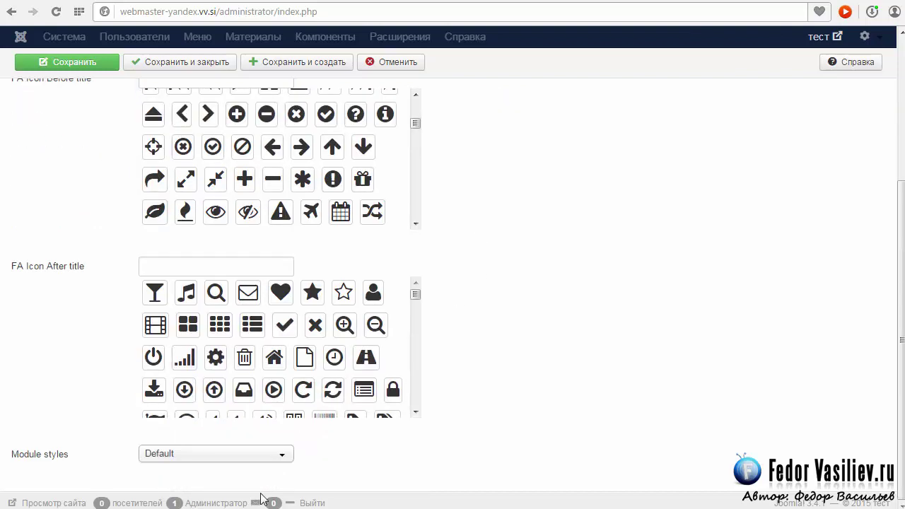
pyautogui.click(276, 454)
pyautogui.click(151, 501)
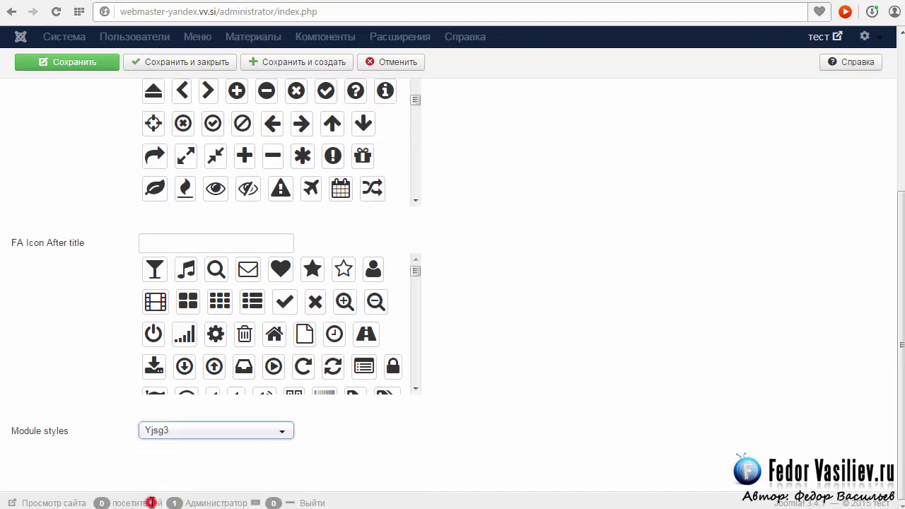
pyautogui.scroll(5, 415, 360)
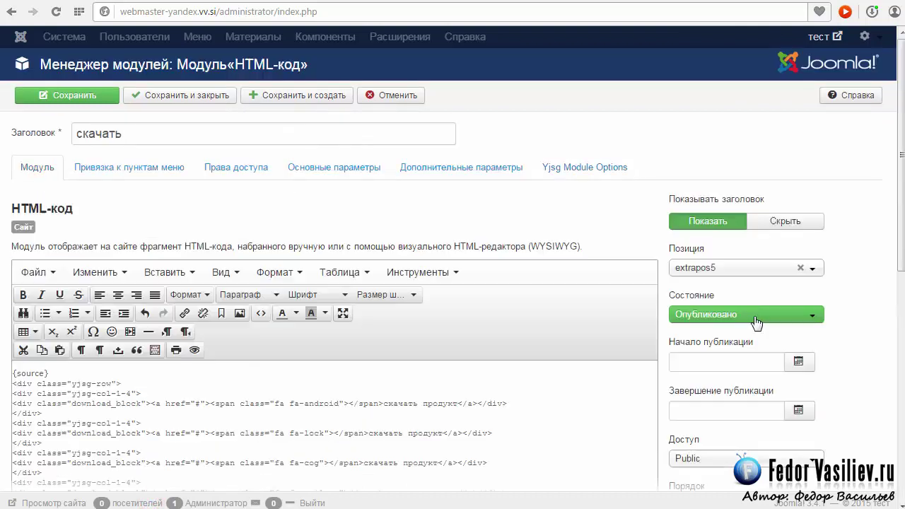
pyautogui.click(53, 95)
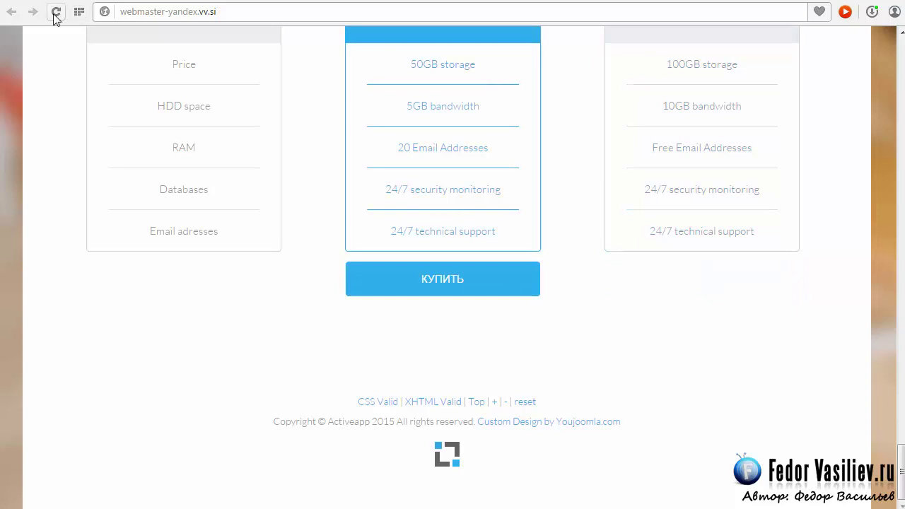
# Step: Reload the site's home page and compare its скачать section with the Download section of the test73.vv.si demo
pyautogui.click(55, 12)
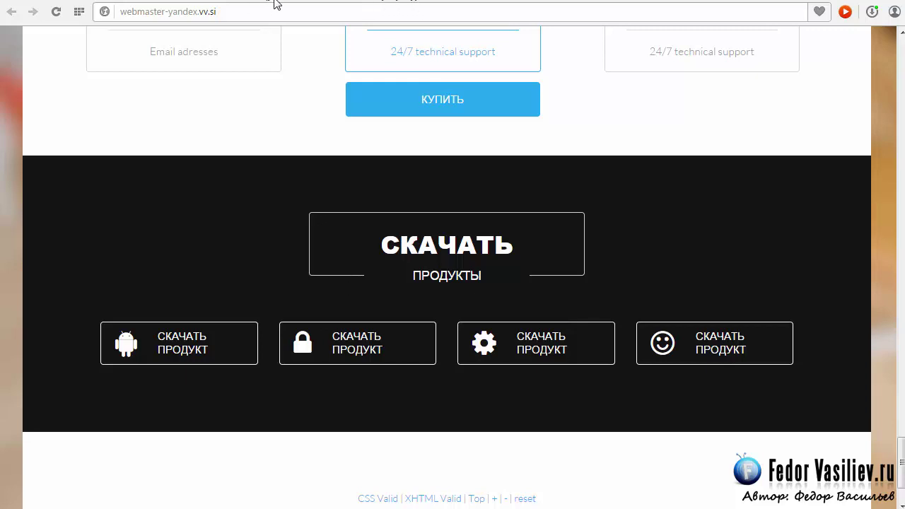
pyautogui.hotkey('ctrl', 'Tab')
pyautogui.scroll(-6, 503, 196)
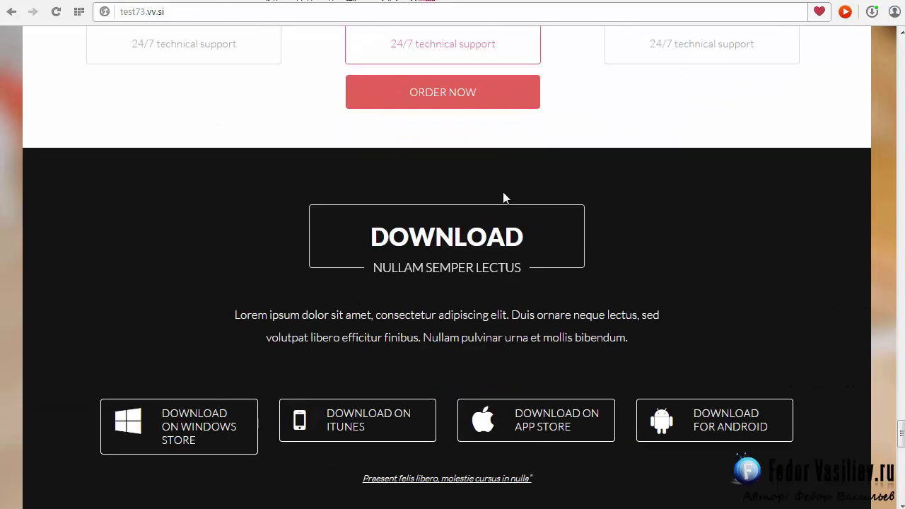
pyautogui.tripleClick(232, 246)
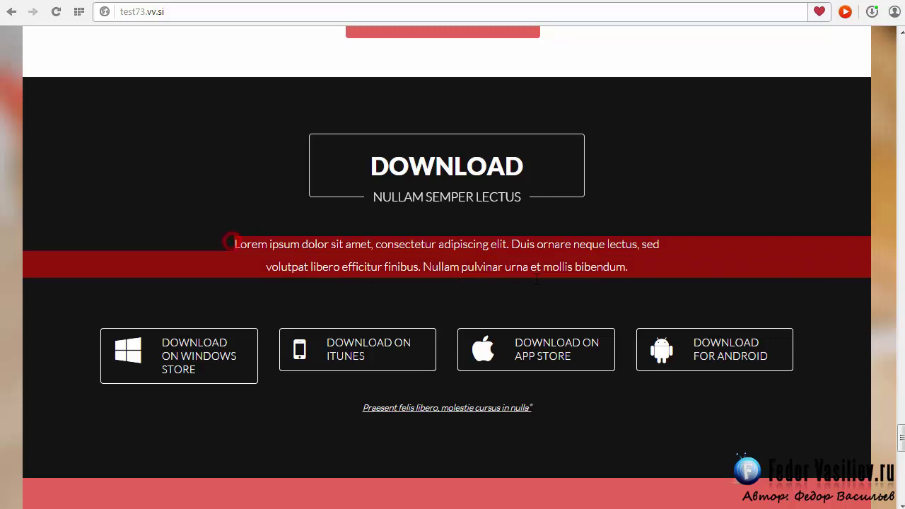
pyautogui.click(356, 410)
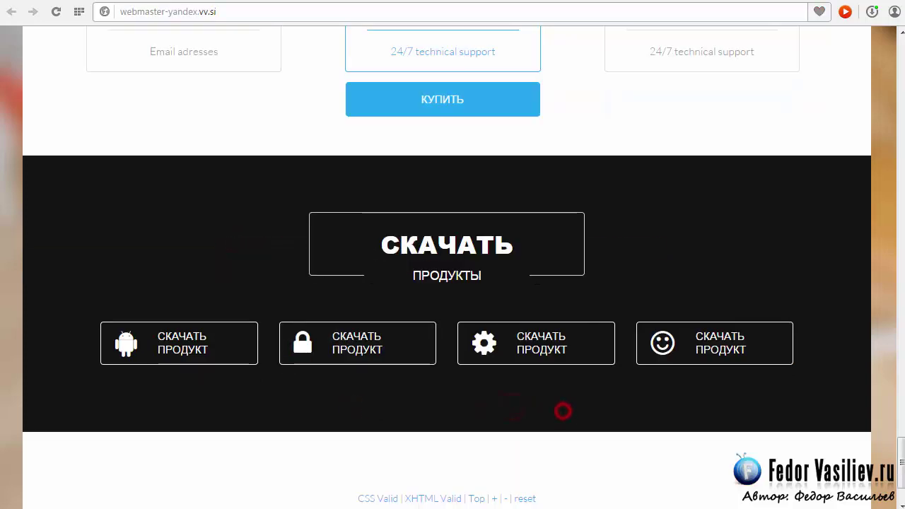
pyautogui.click(562, 411)
# Step: Review the icon class and label text of the four download buttons in the скачать module's code
pyautogui.hotkey('ctrl', 'Tab')
pyautogui.hotkey('ctrl', 'Tab')
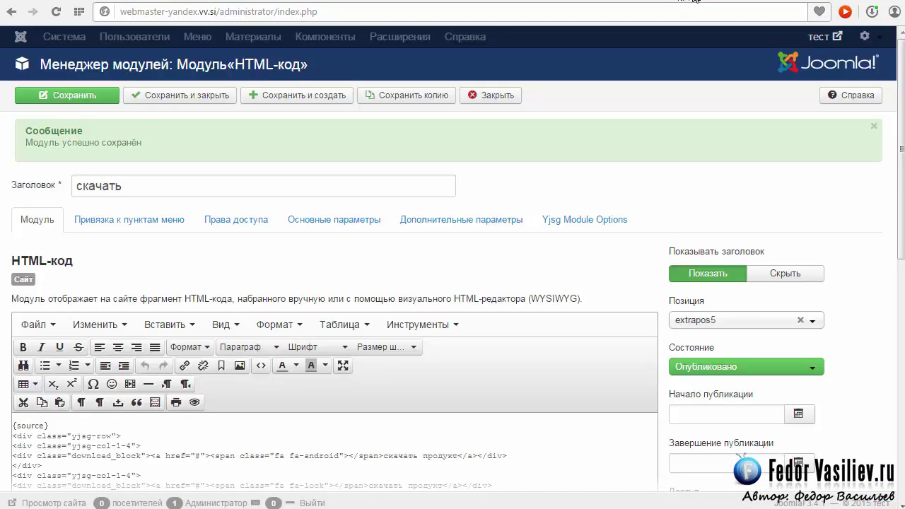
pyautogui.scroll(-2, 211, 361)
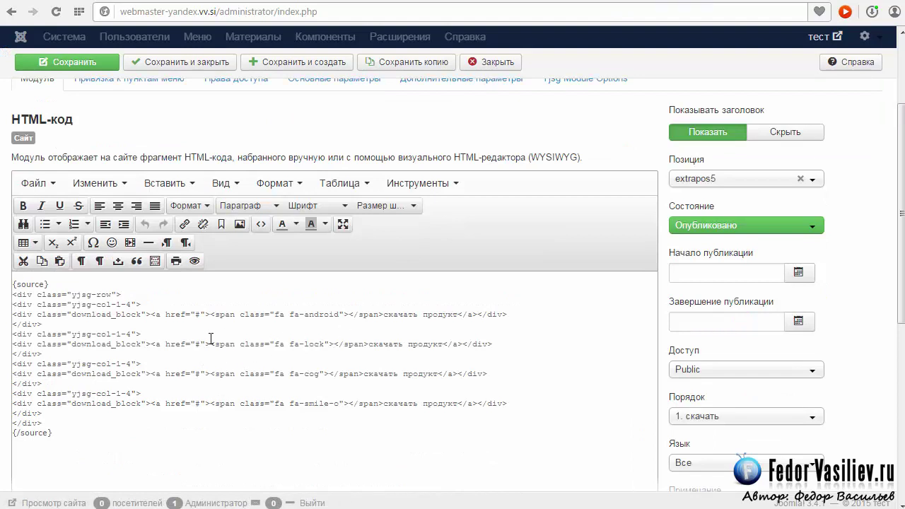
pyautogui.moveTo(340, 314); pyautogui.dragTo(275, 314)
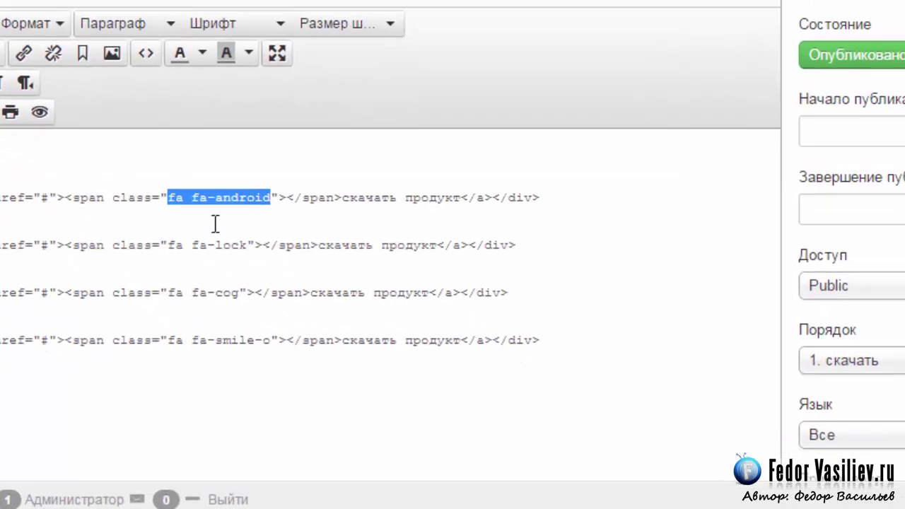
pyautogui.moveTo(344, 198); pyautogui.dragTo(461, 198)
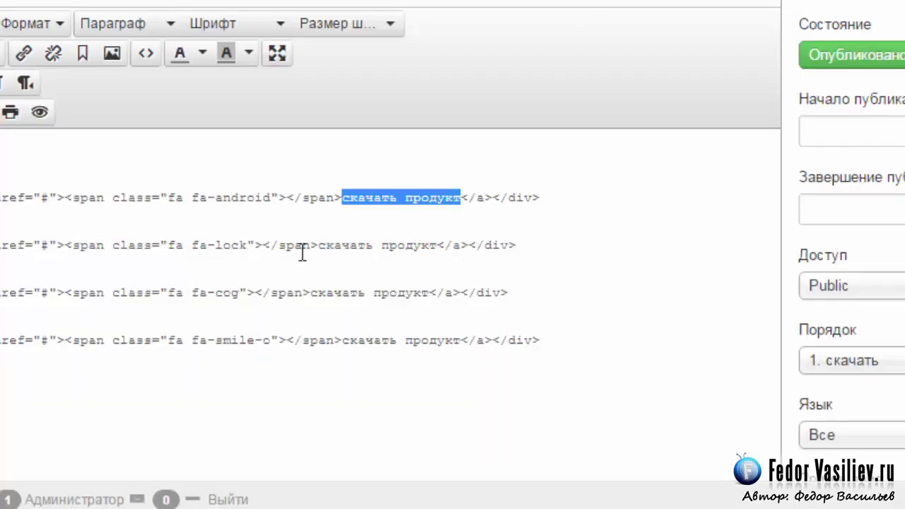
pyautogui.click(357, 245)
pyautogui.moveTo(318, 244); pyautogui.dragTo(437, 245)
pyautogui.moveTo(311, 293); pyautogui.dragTo(429, 293)
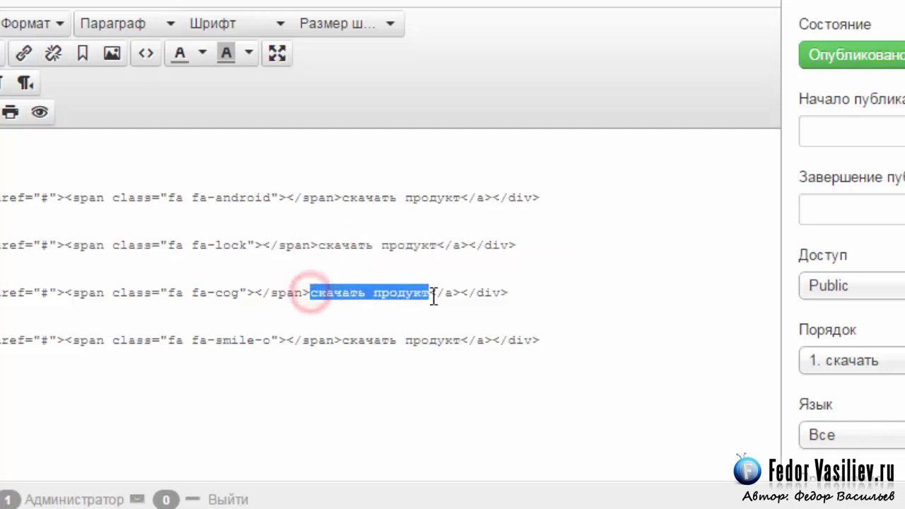
pyautogui.moveTo(341, 340); pyautogui.dragTo(461, 340)
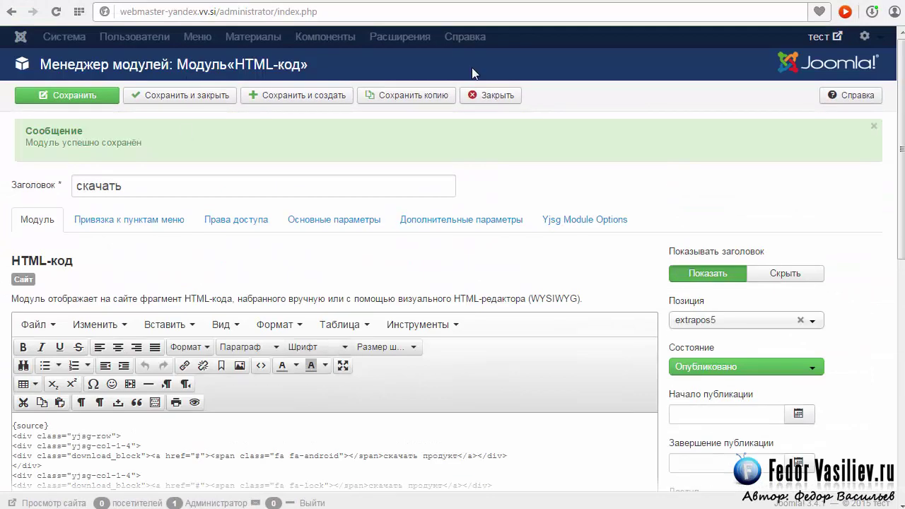
# Step: Examine the heading and description of the Get in touch section on the test73.vv.si demo site
pyautogui.click(743, 3)
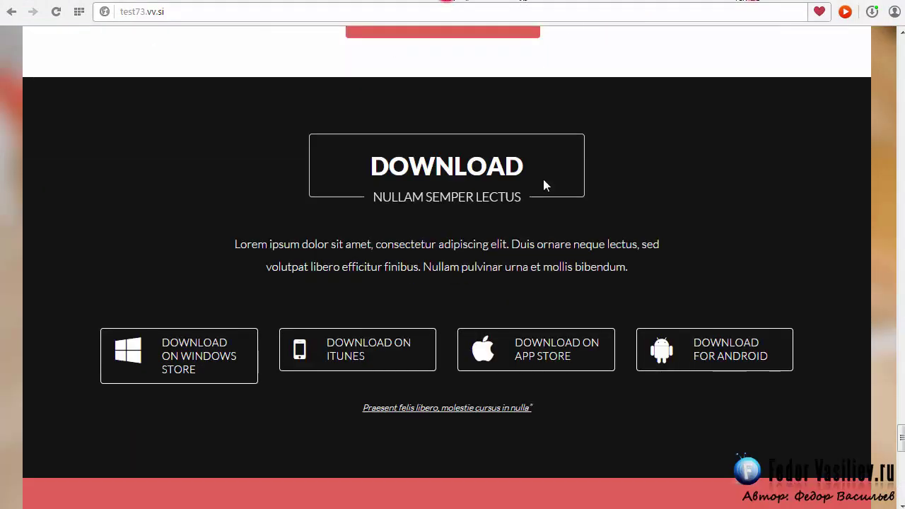
pyautogui.scroll(-6, 544, 176)
pyautogui.scroll(-2, 419, 170)
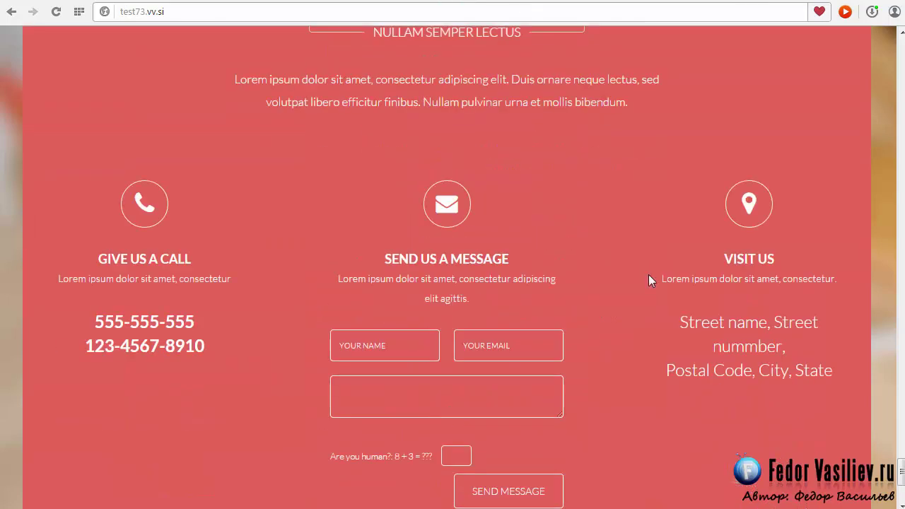
pyautogui.scroll(3, 795, 493)
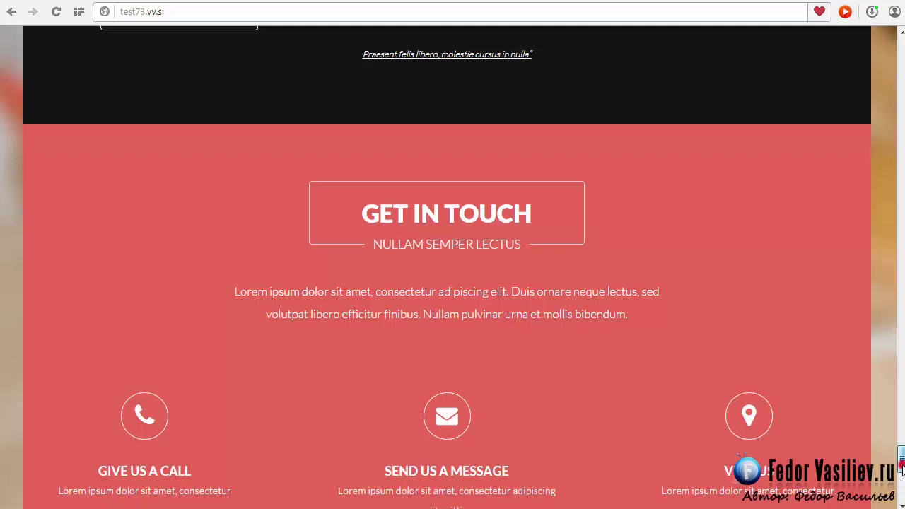
pyautogui.scroll(-2, 901, 473)
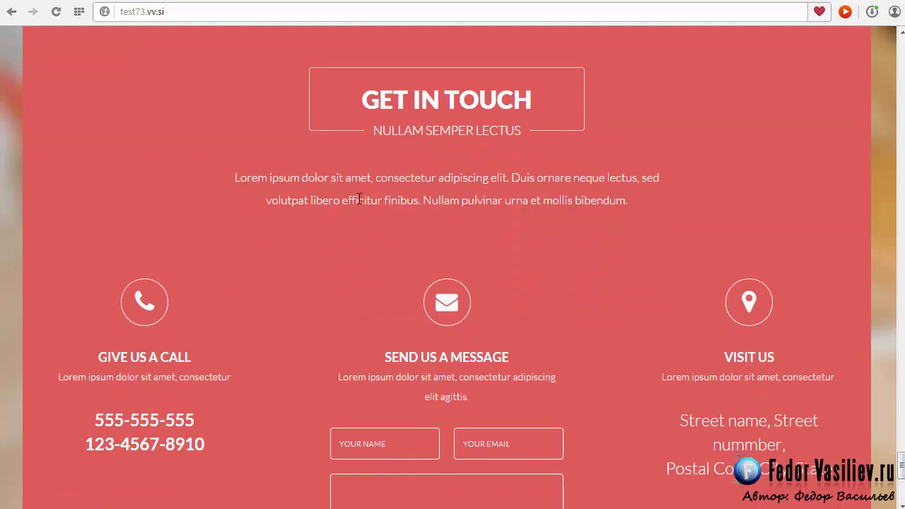
pyautogui.tripleClick(632, 200)
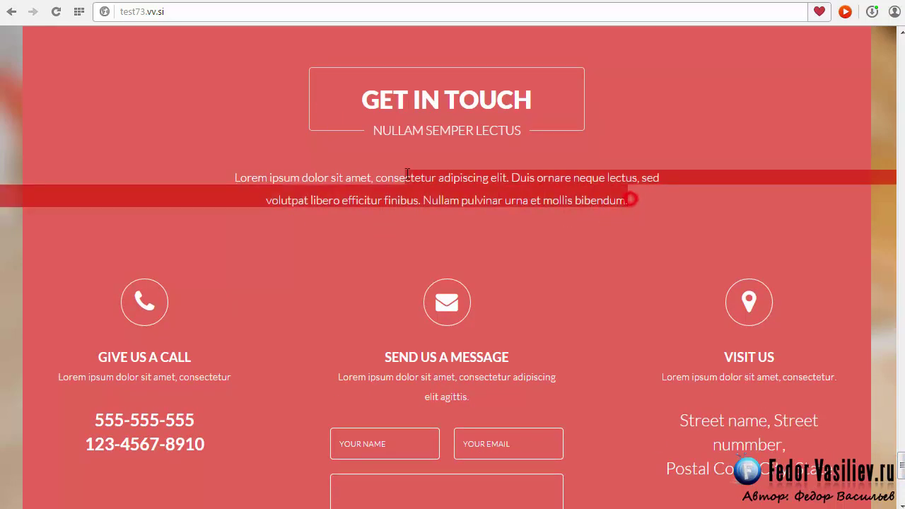
pyautogui.click(417, 198)
# Step: Examine the call, message form and visit columns of the demo's Get in touch section
pyautogui.scroll(-1, 439, 173)
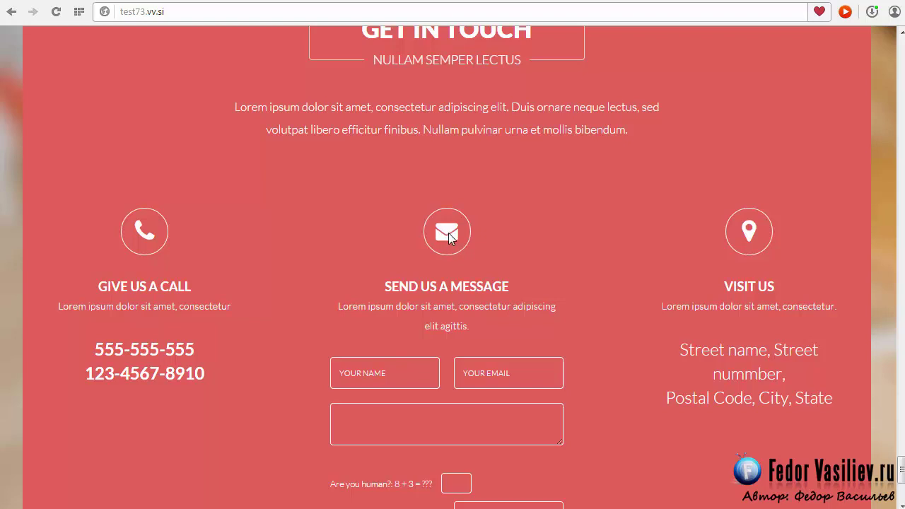
pyautogui.scroll(-2, 420, 282)
pyautogui.click(365, 278)
pyautogui.scroll(2, 378, 267)
pyautogui.moveTo(729, 288); pyautogui.dragTo(769, 348)
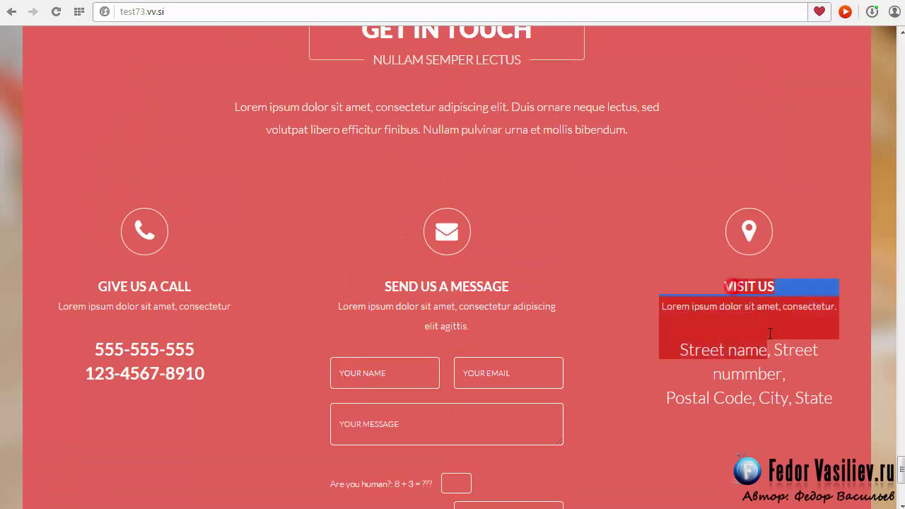
pyautogui.click(692, 291)
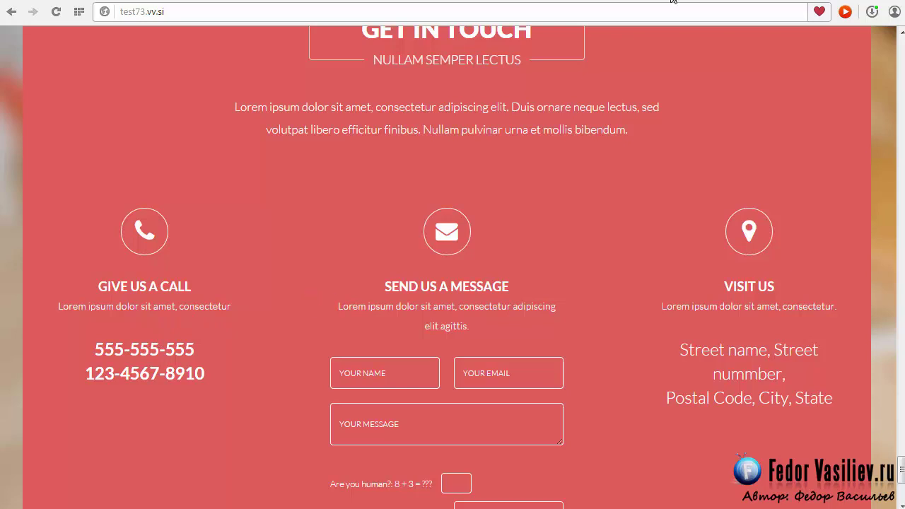
# Step: Check which module positions the contact heading and the columns beneath it use on the landing-page site
pyautogui.click(592, 2)
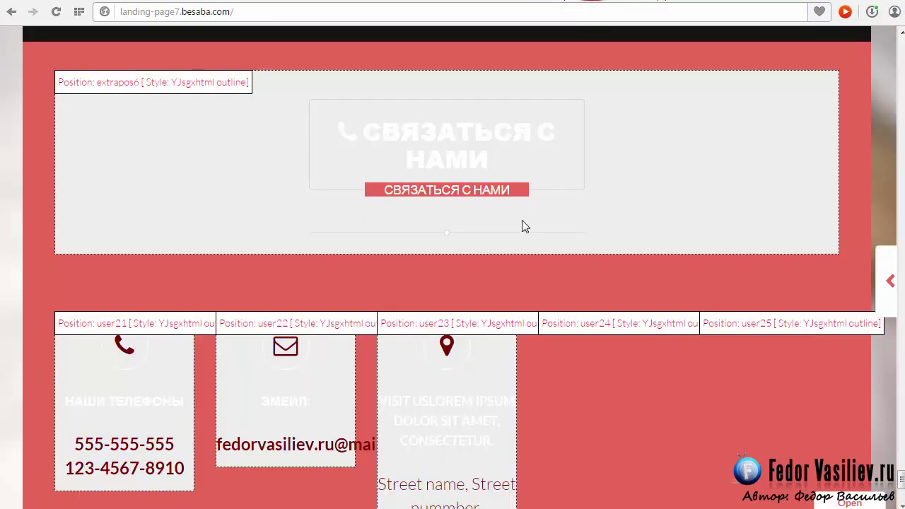
pyautogui.scroll(1, 523, 222)
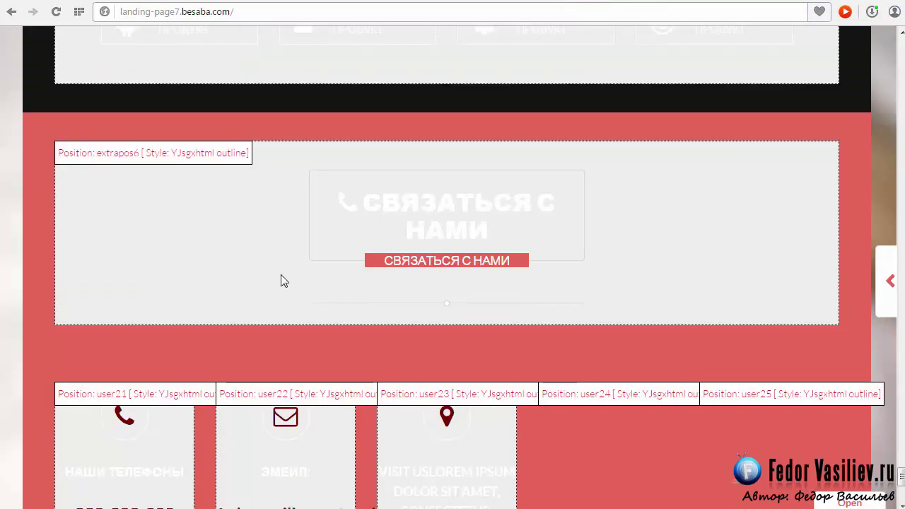
pyautogui.click(222, 239)
pyautogui.click(591, 305)
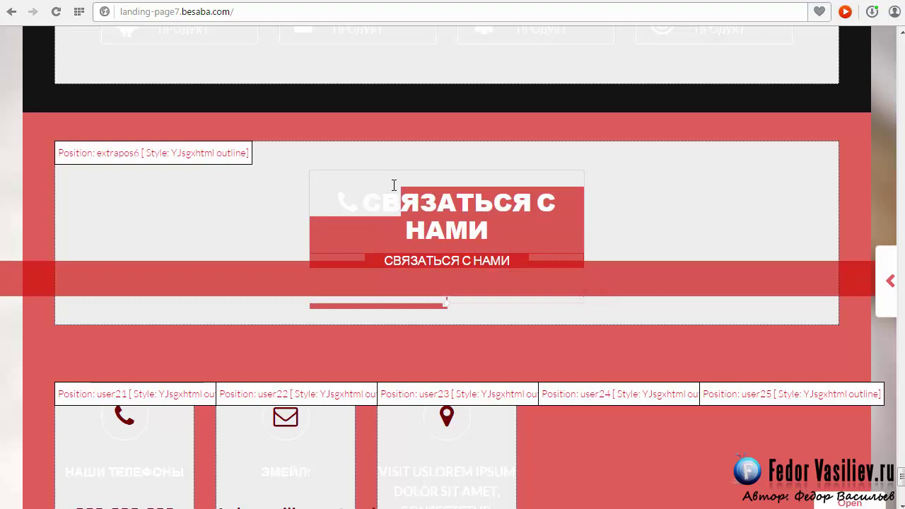
pyautogui.click(219, 209)
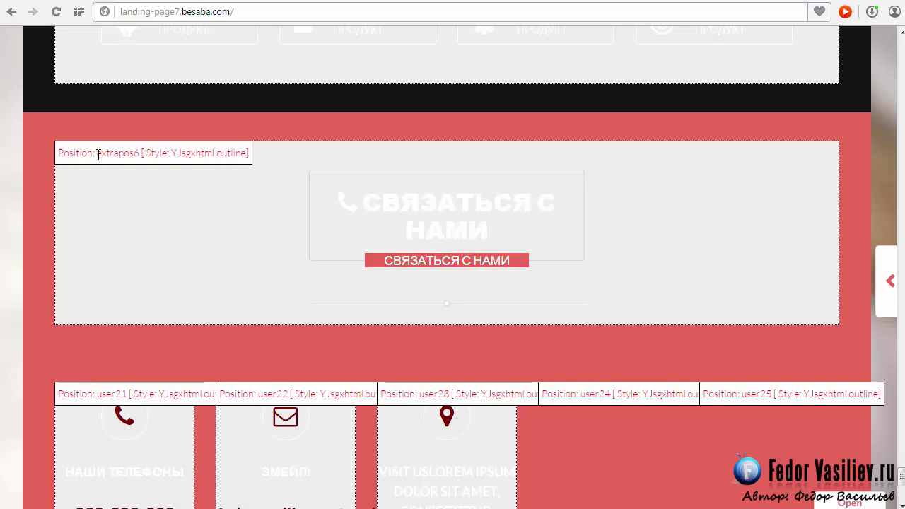
# Step: Examine the position labels above the СВЯЗАТЬСЯ С НАМИ heading and its phone, e-mail and address columns
pyautogui.doubleClick(137, 153)
pyautogui.scroll(-2, 168, 188)
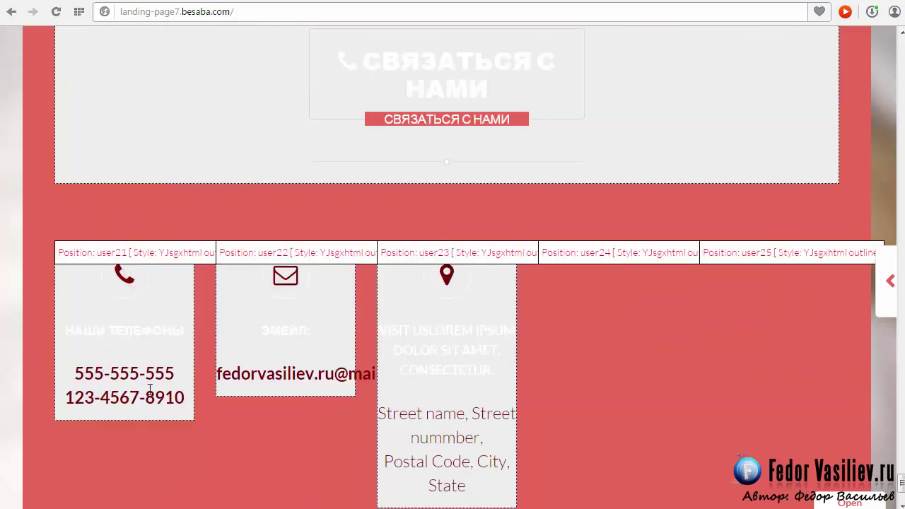
pyautogui.doubleClick(124, 252)
pyautogui.doubleClick(287, 253)
pyautogui.doubleClick(437, 252)
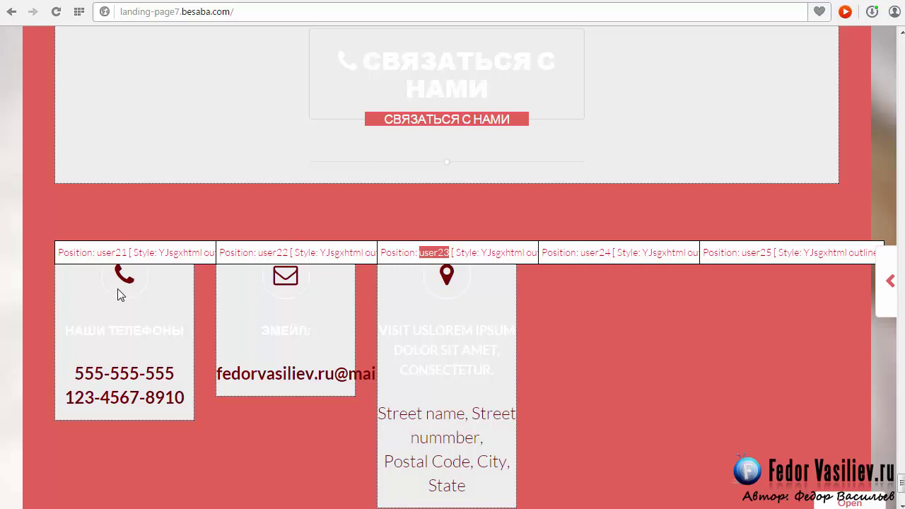
pyautogui.click(418, 253)
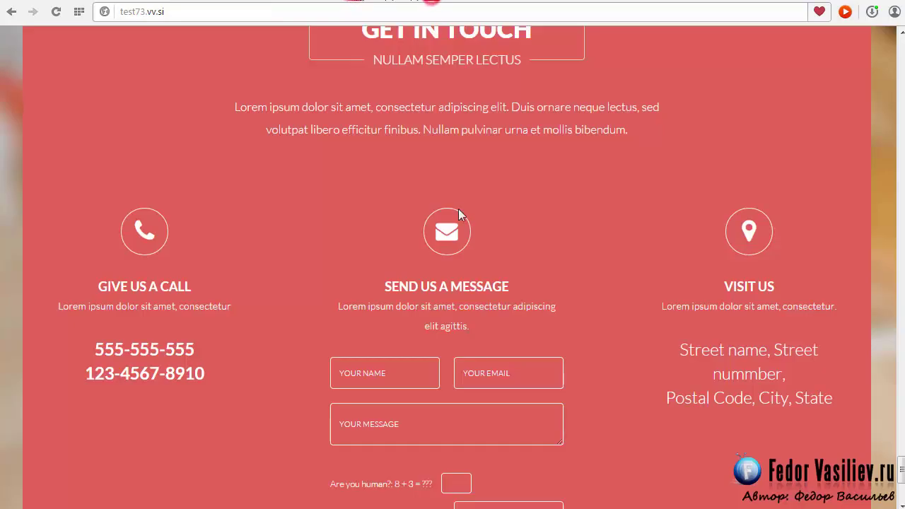
# Step: Examine the name, e-mail, message and human-check fields of the Get in touch form on the test73.vv.si demo site
pyautogui.scroll(-2, 384, 237)
pyautogui.click(384, 231)
pyautogui.click(505, 236)
pyautogui.click(429, 280)
pyautogui.click(463, 340)
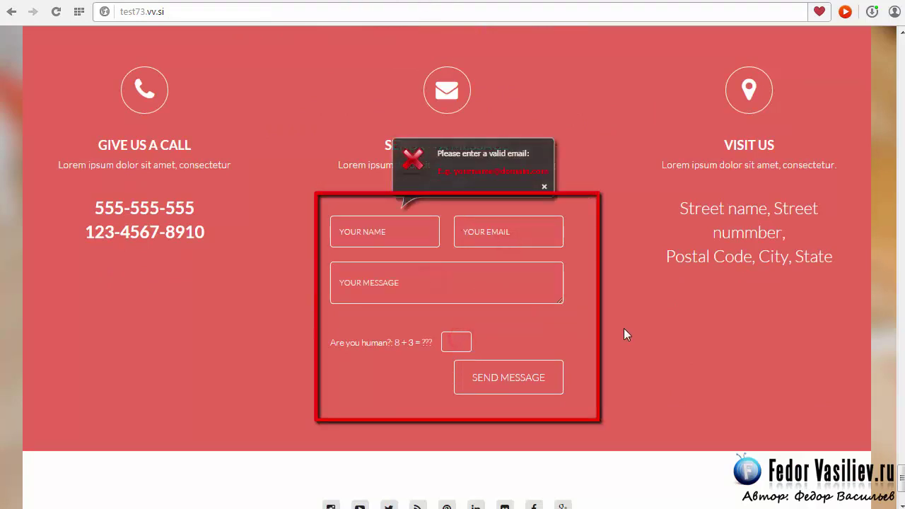
pyautogui.scroll(1, 441, 321)
pyautogui.click(337, 265)
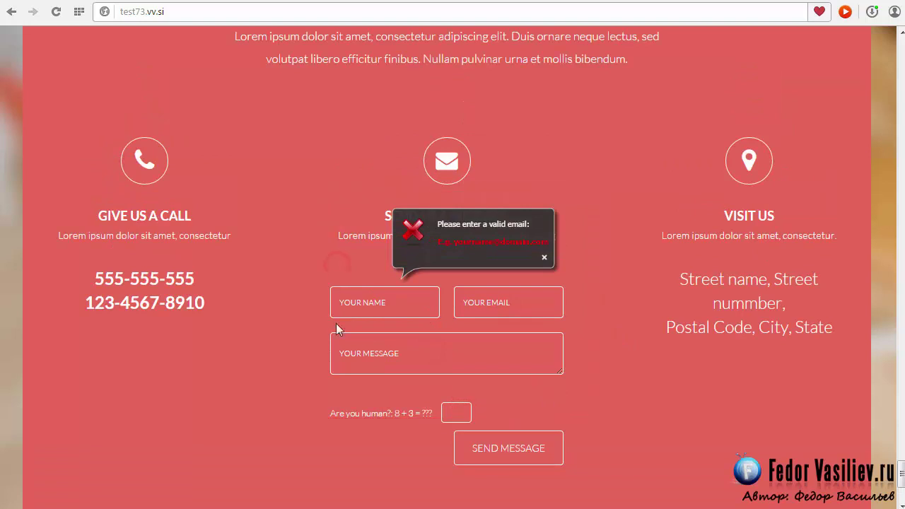
pyautogui.click(385, 354)
# Step: Compare the feedback form's fields on the landing-page site with the newsletter subscription block on the demo site
pyautogui.scroll(20, 359, 319)
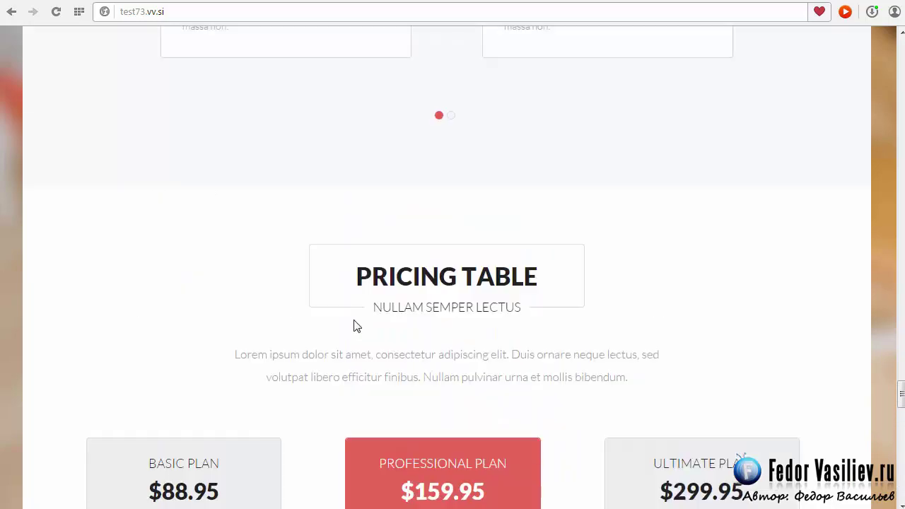
pyautogui.scroll(10, 356, 326)
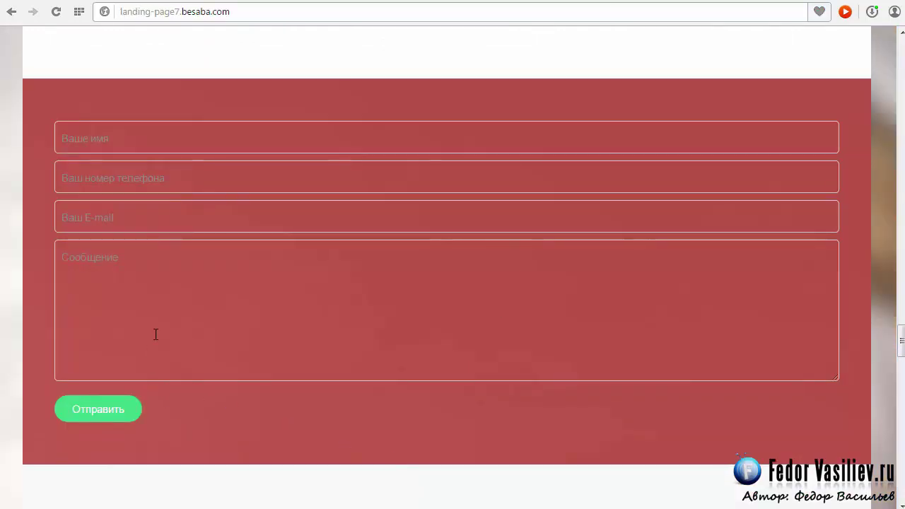
pyautogui.click(155, 335)
pyautogui.click(95, 199)
pyautogui.click(85, 165)
pyautogui.click(82, 143)
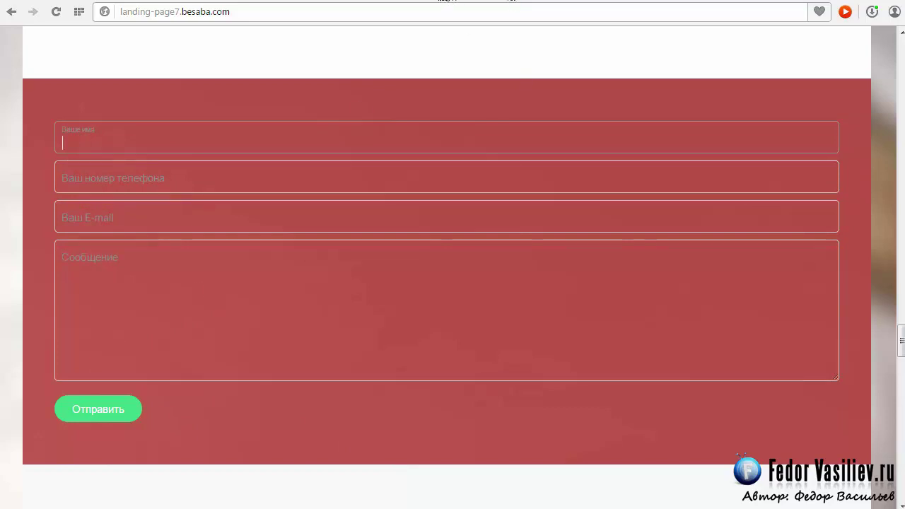
pyautogui.click(165, 217)
pyautogui.click(111, 181)
pyautogui.click(111, 138)
pyautogui.click(97, 222)
pyautogui.click(101, 257)
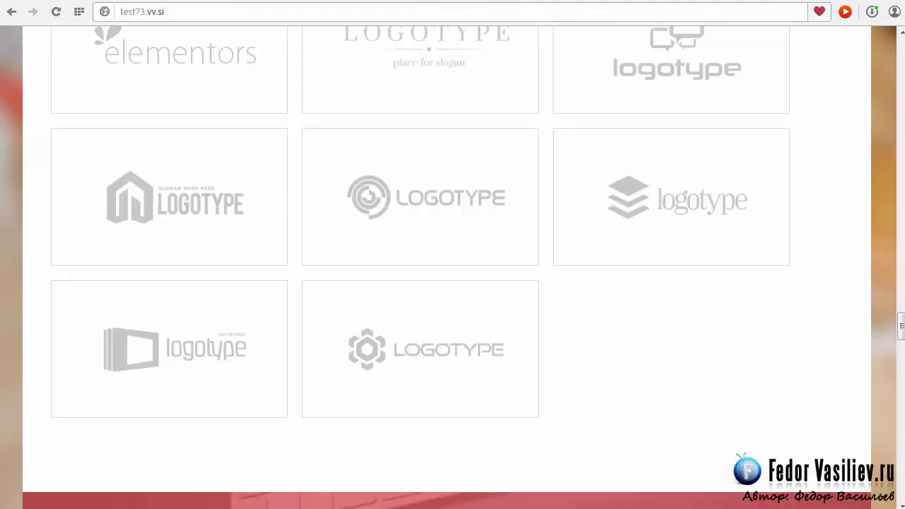
pyautogui.scroll(-15, 347, 247)
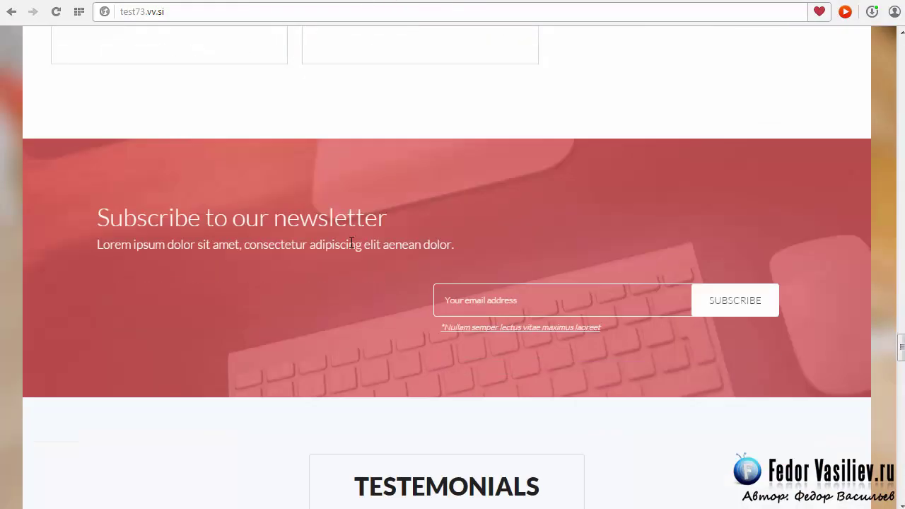
pyautogui.click(474, 358)
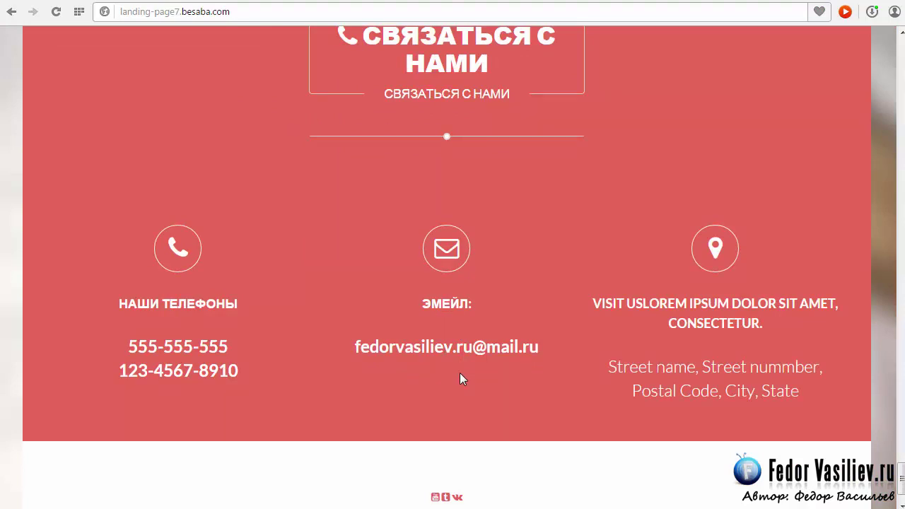
# Step: Examine the phone icon, title and subtitle of the landing-page site's contact heading and the three columns below it
pyautogui.scroll(2, 463, 352)
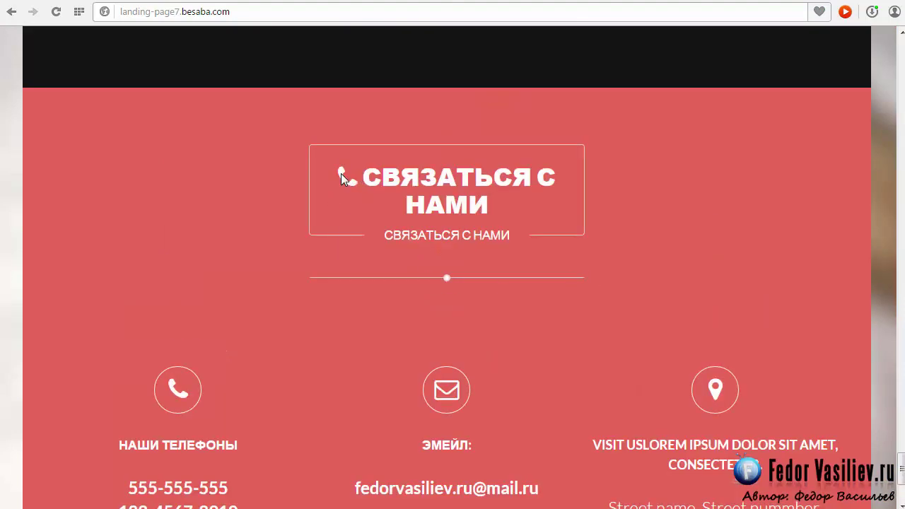
pyautogui.moveTo(340, 174); pyautogui.dragTo(483, 244)
pyautogui.click(469, 234)
pyautogui.click(598, 276)
pyautogui.moveTo(511, 239); pyautogui.dragTo(431, 205)
pyautogui.click(347, 181)
pyautogui.click(354, 176)
pyautogui.scroll(-1, 402, 205)
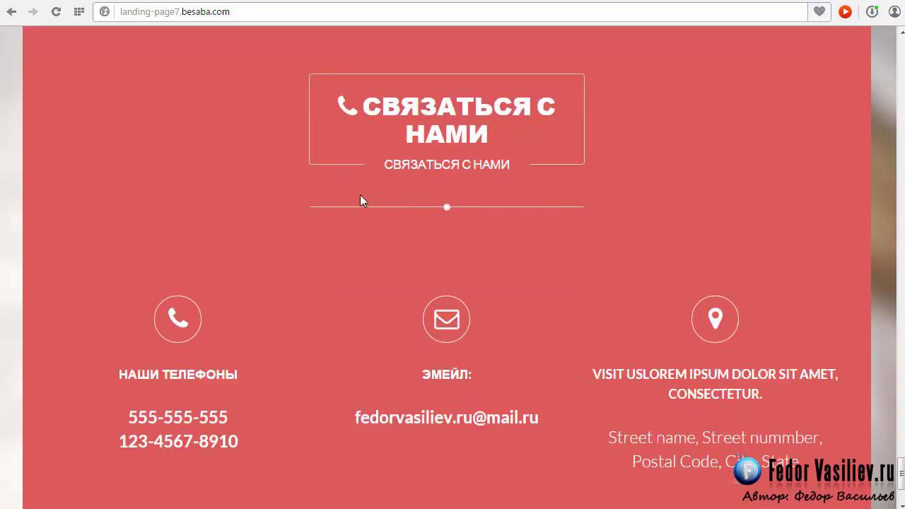
pyautogui.scroll(-2, 403, 153)
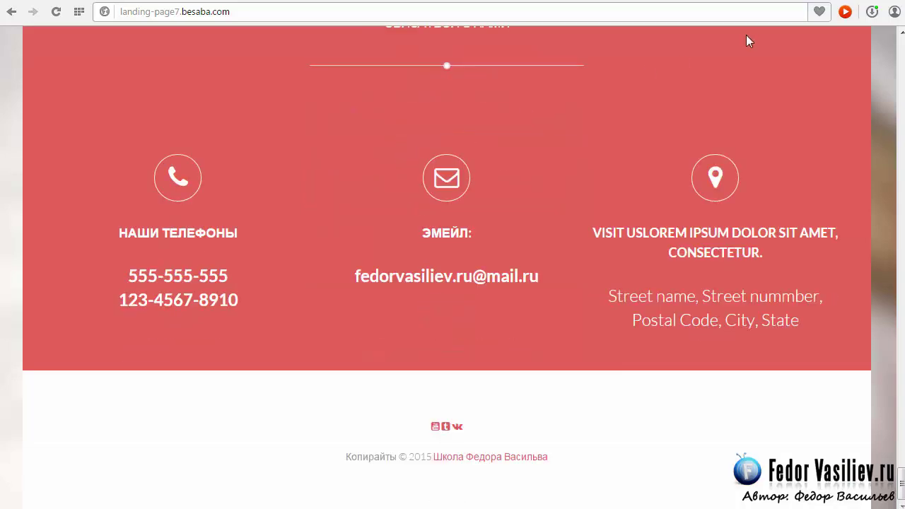
# Step: Switch to the file folder and open СВЯЗАТЬСЯ С НАМИ.txt in WordPad
pyautogui.hotkey('alt', 'Tab')
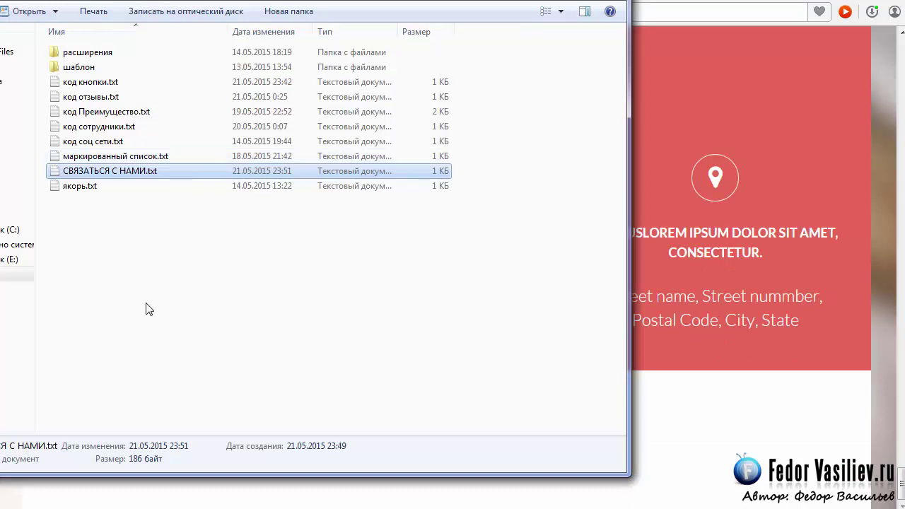
pyautogui.click(91, 207)
pyautogui.click(86, 178)
pyautogui.doubleClick(90, 178)
pyautogui.moveTo(302, 19); pyautogui.dragTo(314, 38)
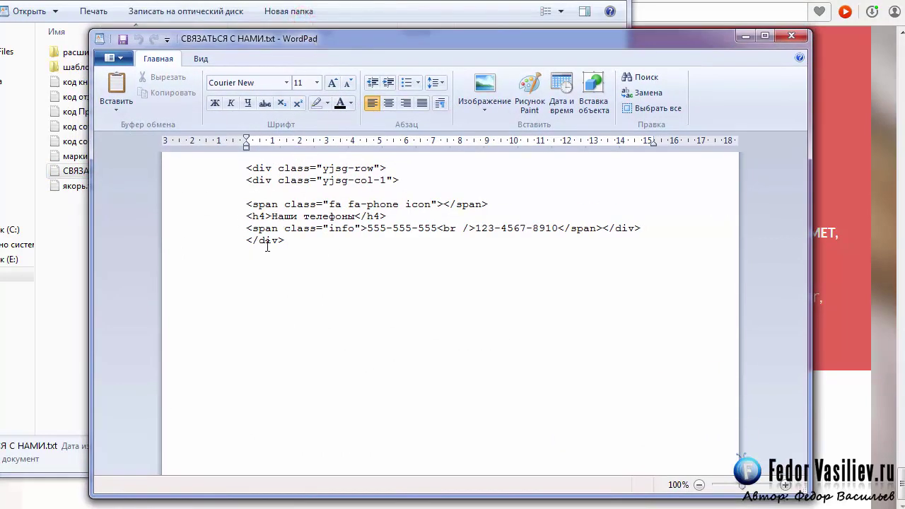
# Step: Review the icon class, the Наши телефоны heading and the phone numbers in the contact block's code
pyautogui.moveTo(331, 204); pyautogui.dragTo(428, 205)
pyautogui.click(363, 210)
pyautogui.moveTo(400, 204); pyautogui.dragTo(331, 205)
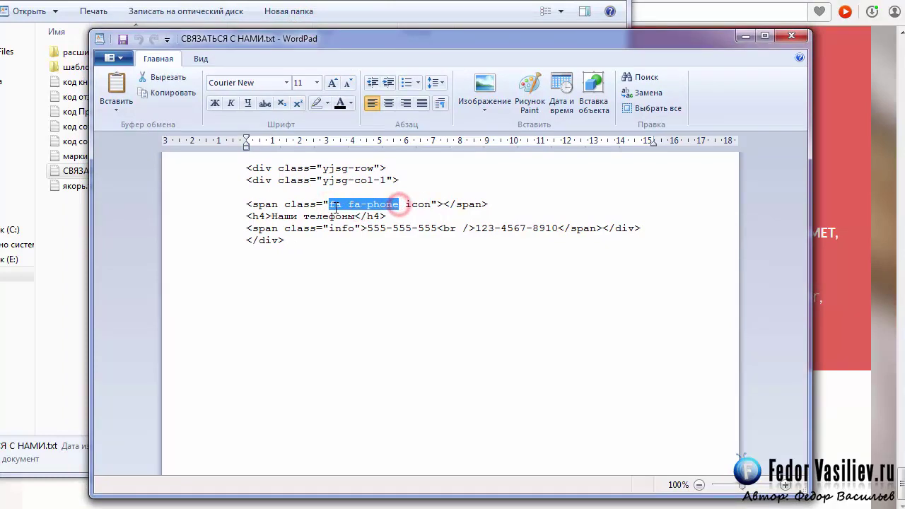
pyautogui.click(422, 206)
pyautogui.moveTo(430, 205); pyautogui.dragTo(286, 218)
pyautogui.click(311, 229)
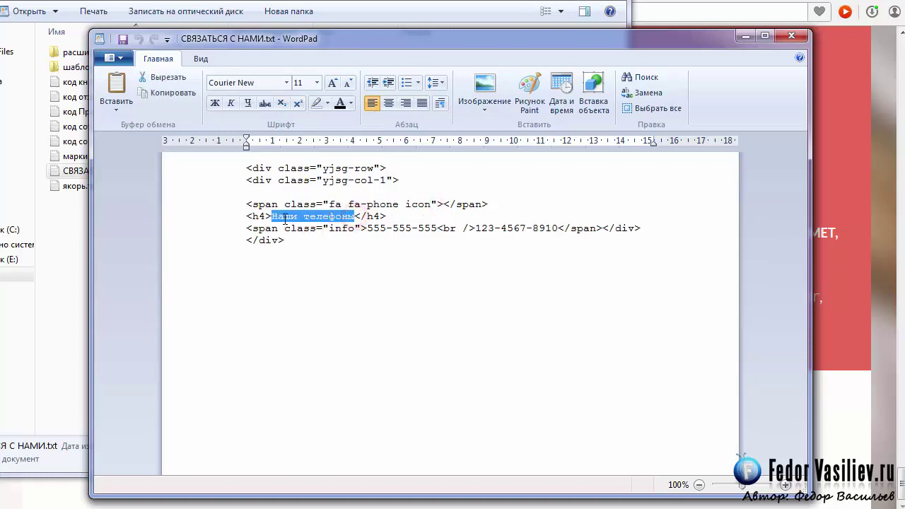
pyautogui.click(356, 235)
pyautogui.moveTo(367, 228); pyautogui.dragTo(559, 228)
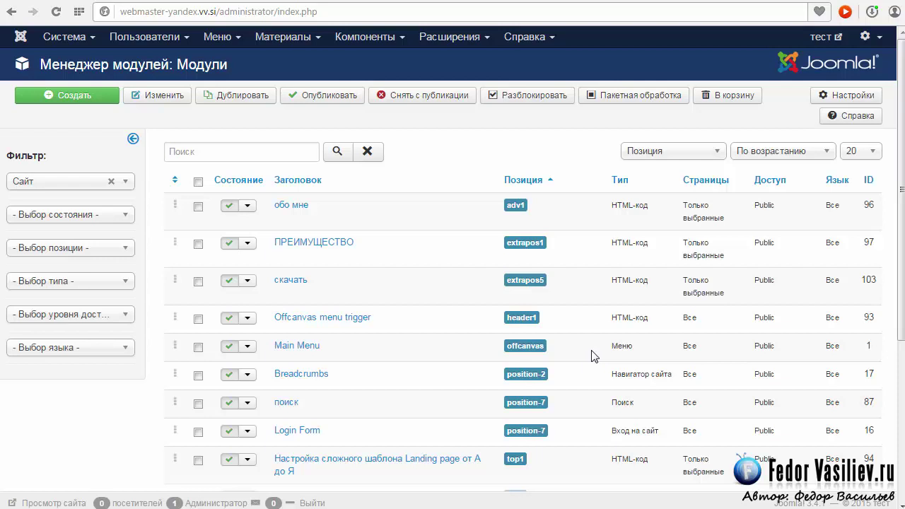
# Step: Create a new HTML-код module titled 123 in the webmaster-yandex.vv.si Joomla administration
pyautogui.click(22, 99)
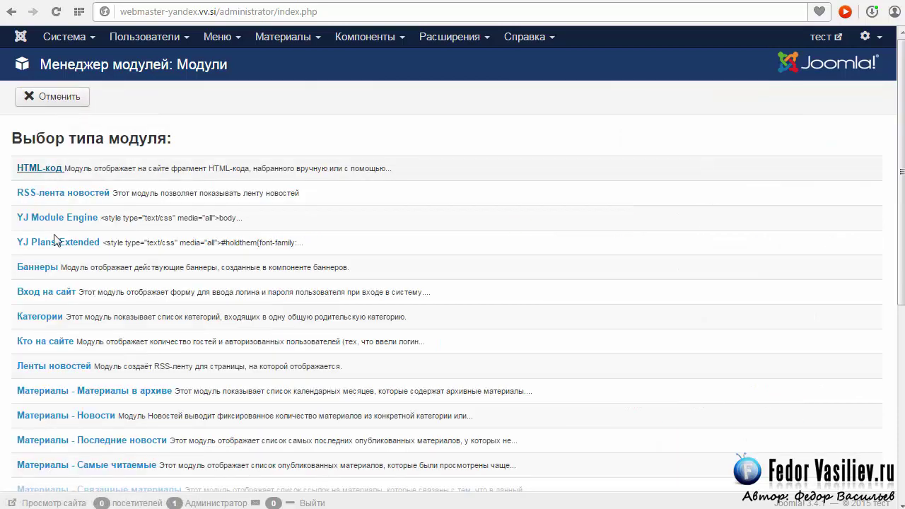
pyautogui.click(41, 167)
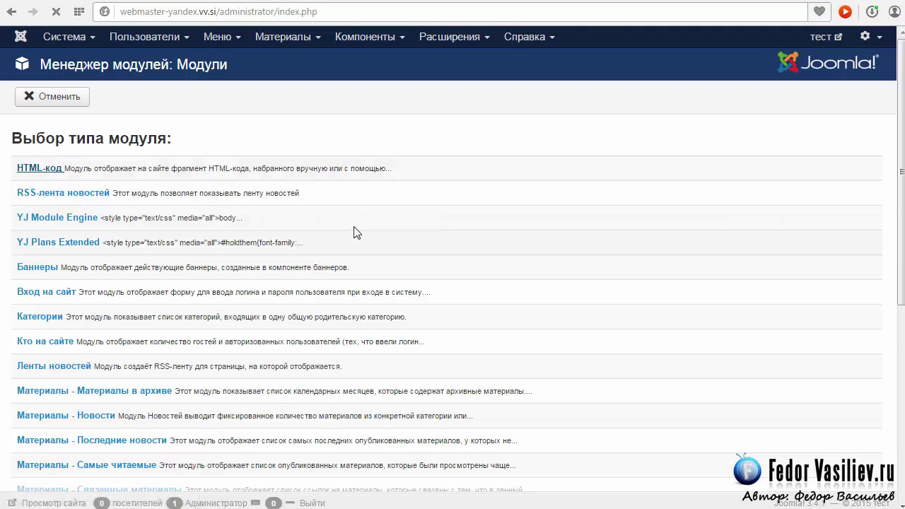
pyautogui.click(238, 131)
pyautogui.write('123')
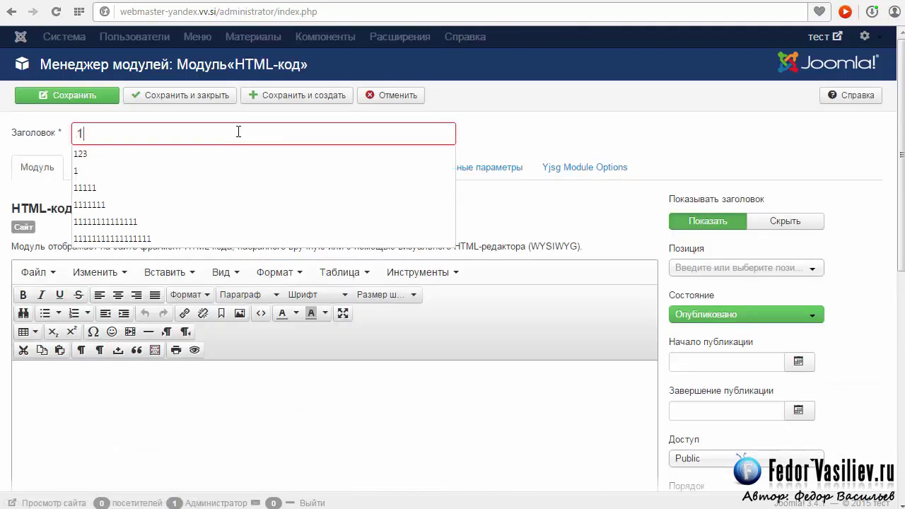
pyautogui.click(537, 154)
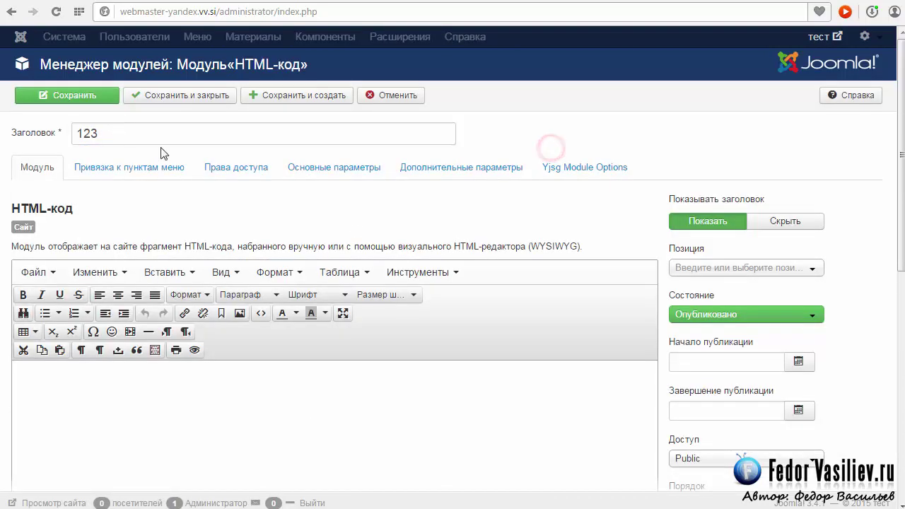
# Step: Hide the 123 module's title and assign the module to position user21
pyautogui.click(790, 223)
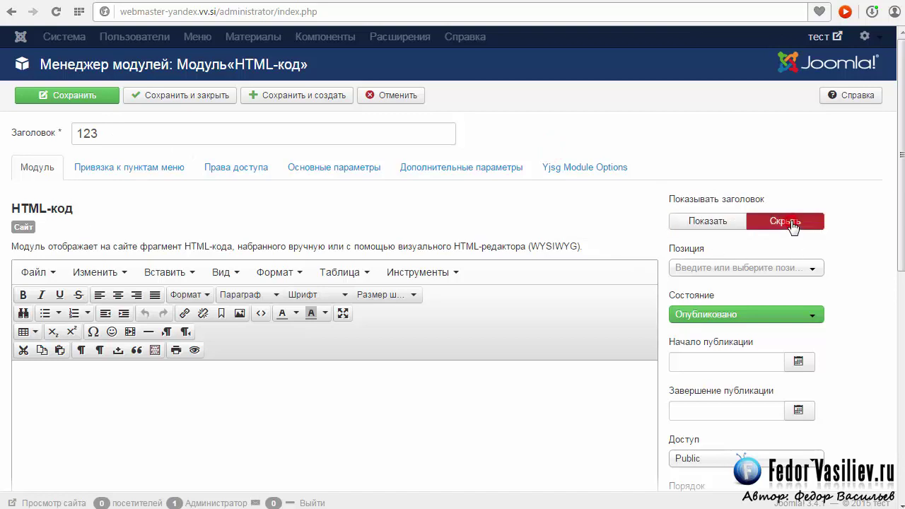
pyautogui.click(822, 277)
pyautogui.scroll(-10, 778, 357)
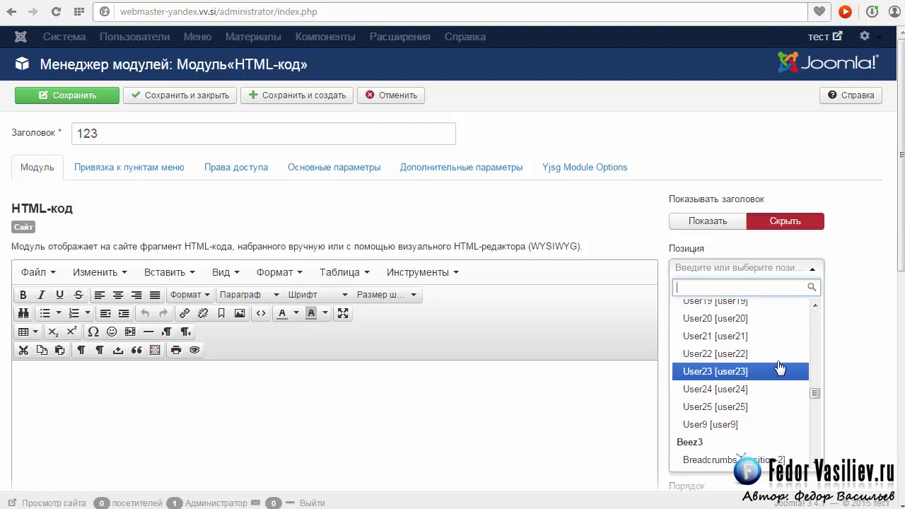
pyautogui.click(739, 337)
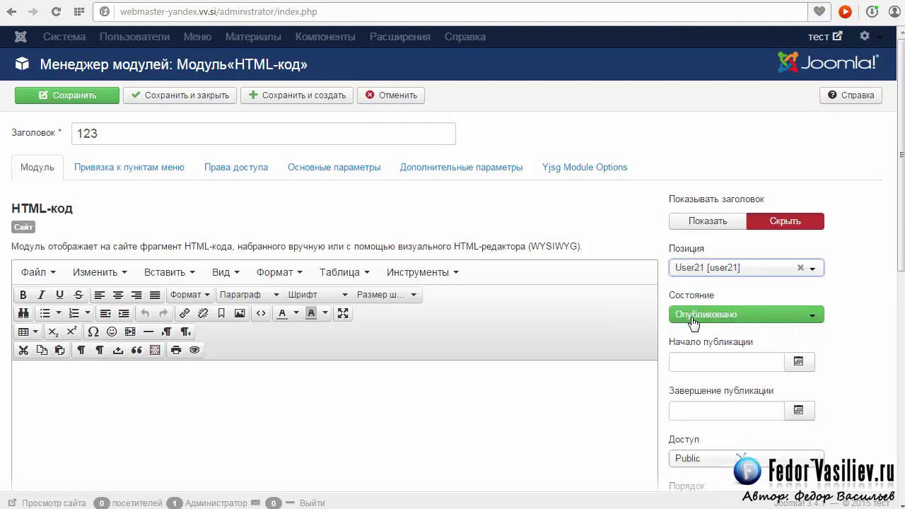
# Step: Assign the 123 module to selected menu items only
pyautogui.click(144, 166)
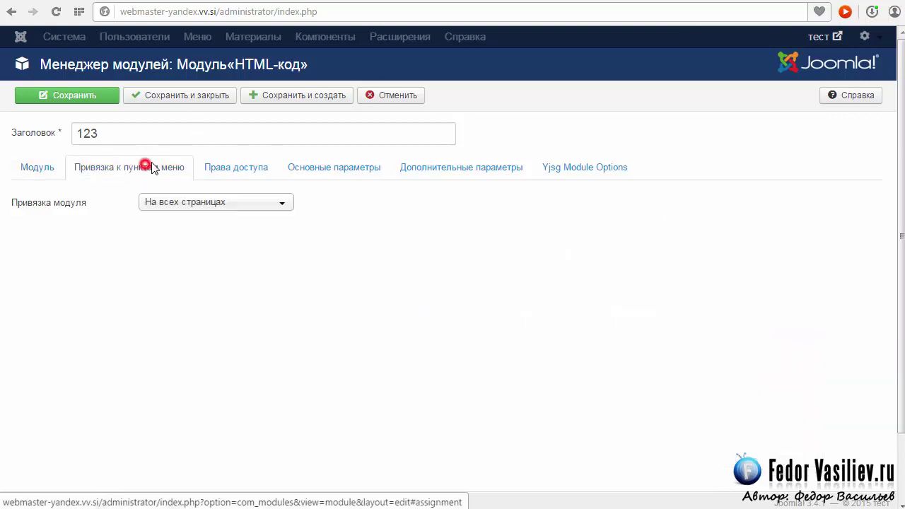
pyautogui.click(210, 205)
pyautogui.click(187, 254)
pyautogui.click(227, 311)
pyautogui.click(251, 329)
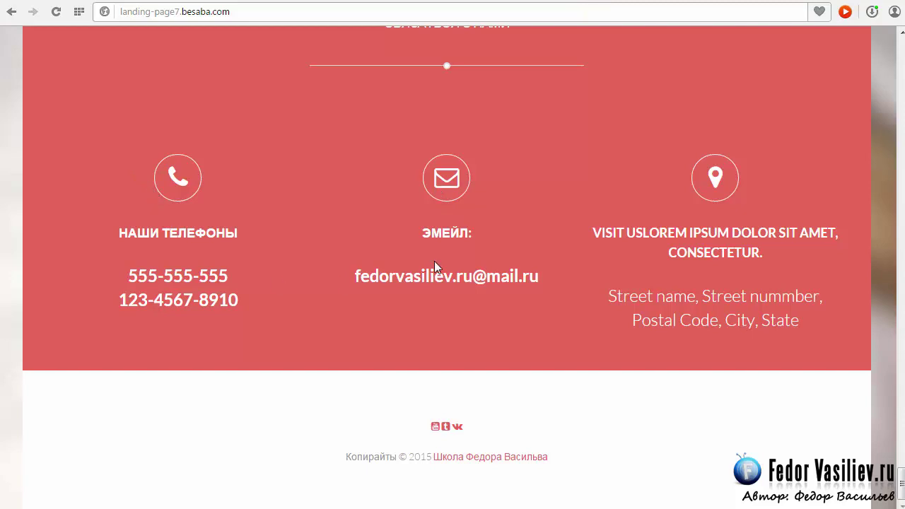
# Step: Copy the CSS class suffix abottommods from the landing-page site's ТЕЛЕФОНЫ module into the 123 module
pyautogui.click(524, 1)
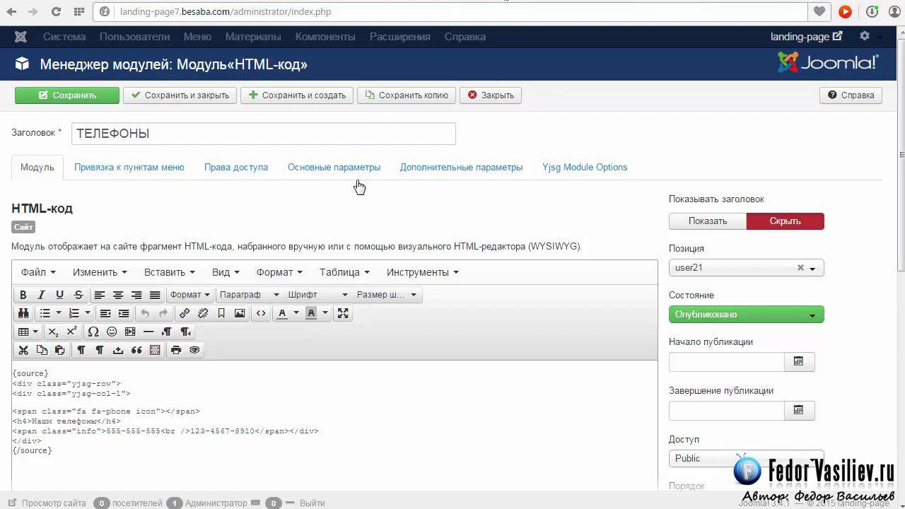
pyautogui.click(428, 174)
pyautogui.doubleClick(220, 235)
pyautogui.rightClick(174, 235)
pyautogui.click(202, 297)
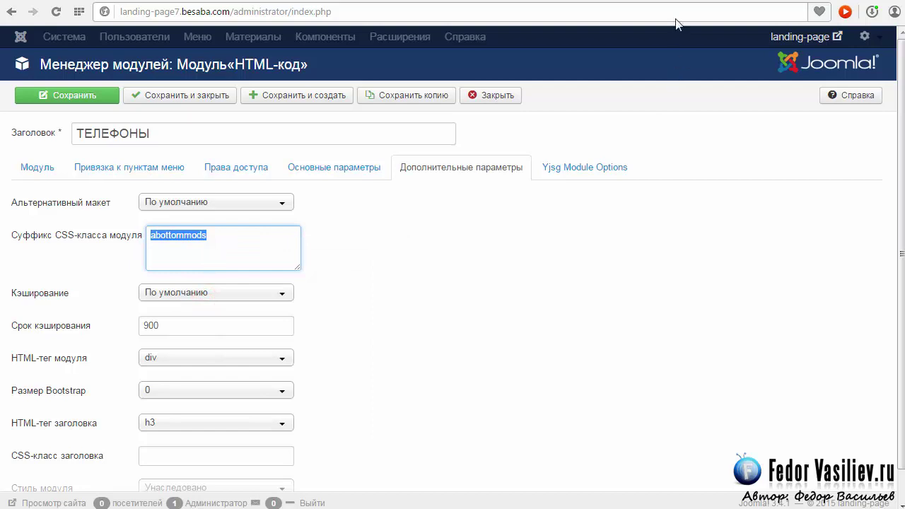
pyautogui.hotkey('ctrl', 'Tab')
pyautogui.rightClick(202, 236)
pyautogui.click(244, 311)
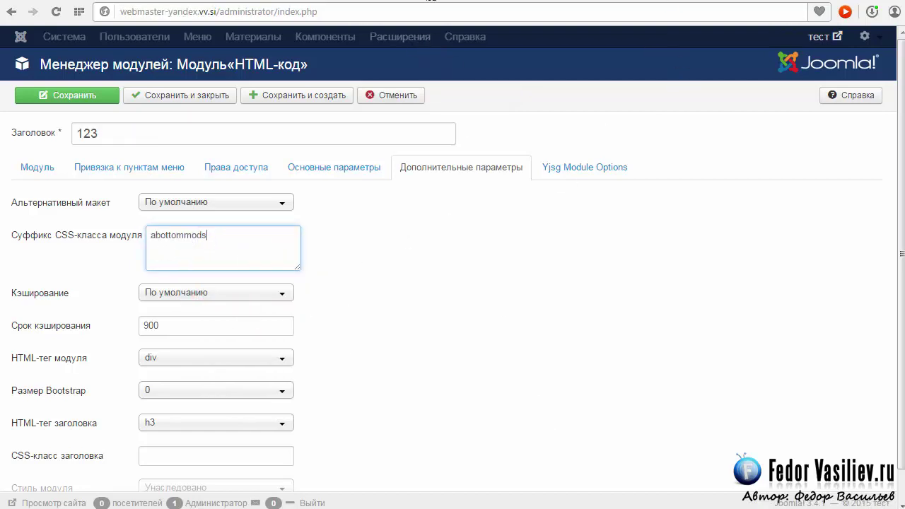
# Step: Check the Yjsg Module Options of the landing-page site's ТЕЛЕФОНЫ module and return to its main module settings
pyautogui.hotkey('ctrl', 'Tab')
pyautogui.scroll(-10, 358, 460)
pyautogui.scroll(10, 349, 388)
pyautogui.scroll(-10, 524, 261)
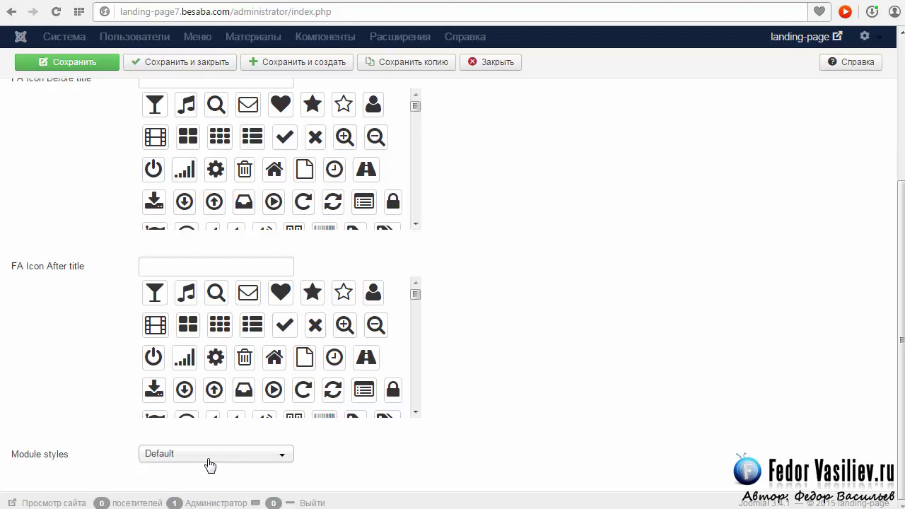
pyautogui.scroll(3, 402, 315)
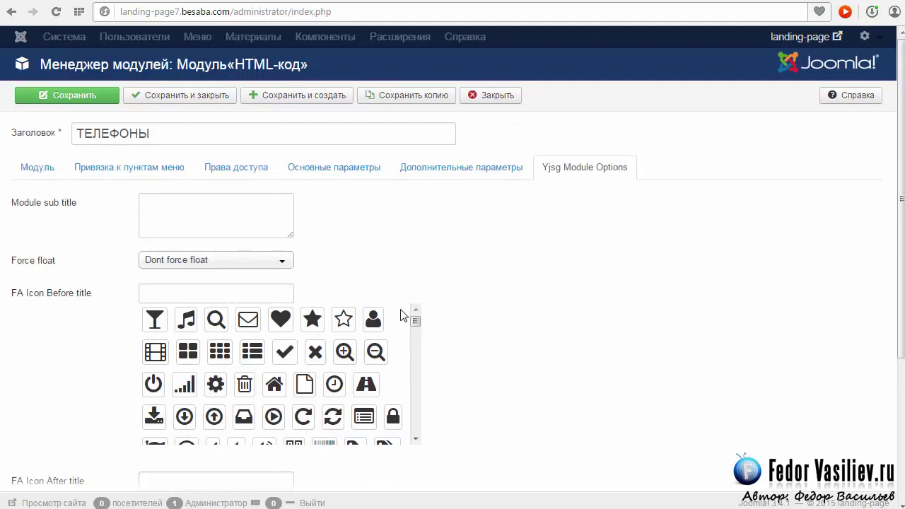
pyautogui.click(46, 170)
# Step: Copy the entire contact block code from СВЯЗАТЬСЯ С НАМИ.txt in WordPad and close the file
pyautogui.hotkey('alt', 'Tab')
pyautogui.click(133, 174)
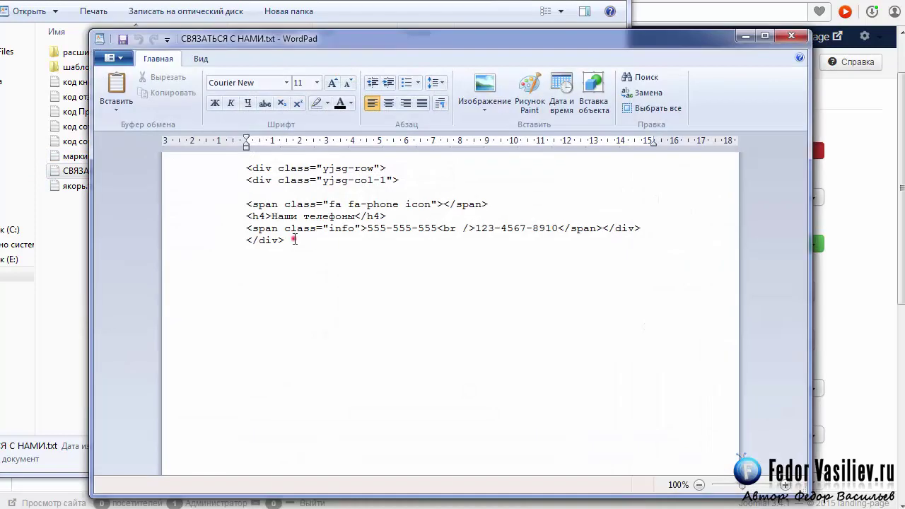
pyautogui.hotkey('ctrl', 'a')
pyautogui.rightClick(251, 163)
pyautogui.click(282, 192)
pyautogui.click(789, 37)
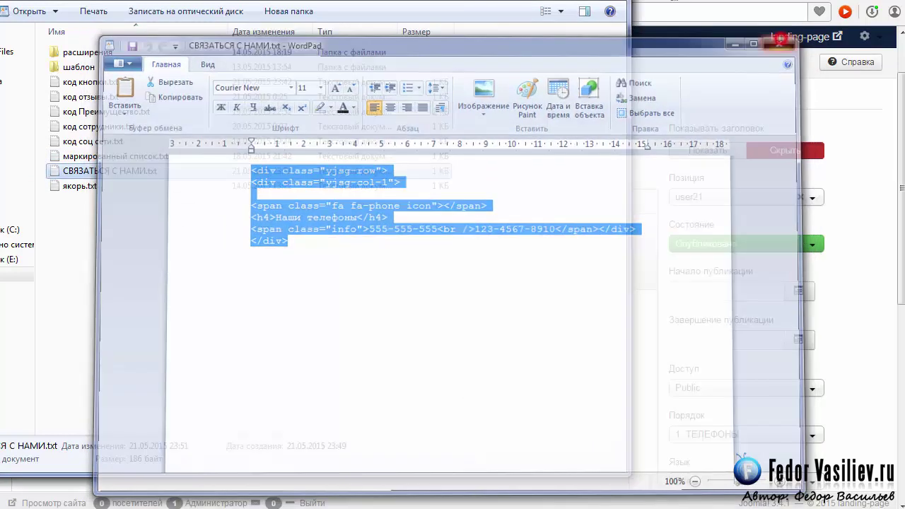
# Step: Insert the copied contact block code between the {source} tags in the 123 module's content using the code editor helper
pyautogui.hotkey('alt', 'Tab')
pyautogui.scroll(-5, 632, 261)
pyautogui.scroll(-1, 632, 261)
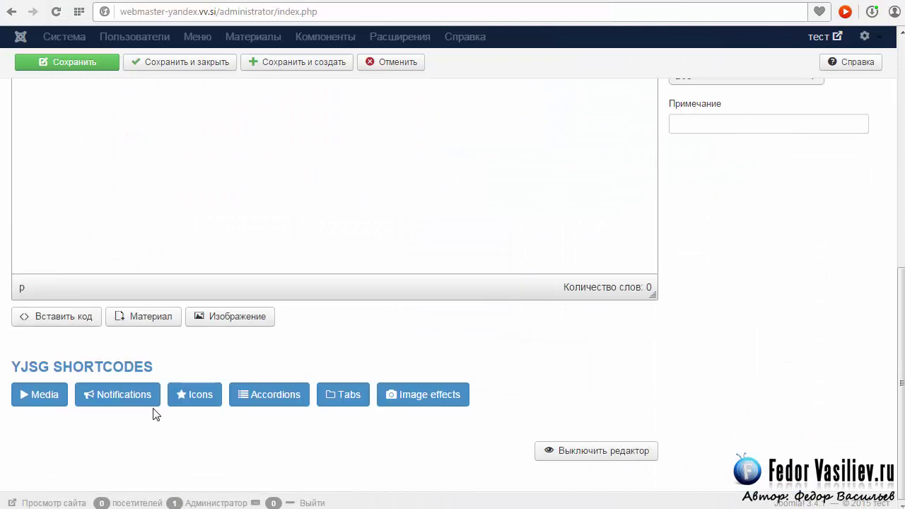
pyautogui.click(72, 324)
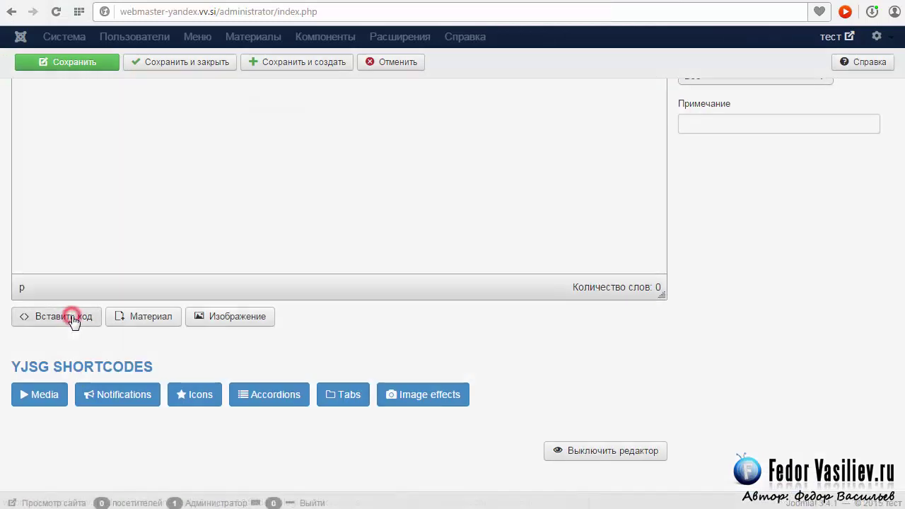
pyautogui.moveTo(124, 290); pyautogui.dragTo(97, 188)
pyautogui.press('BackSpace')
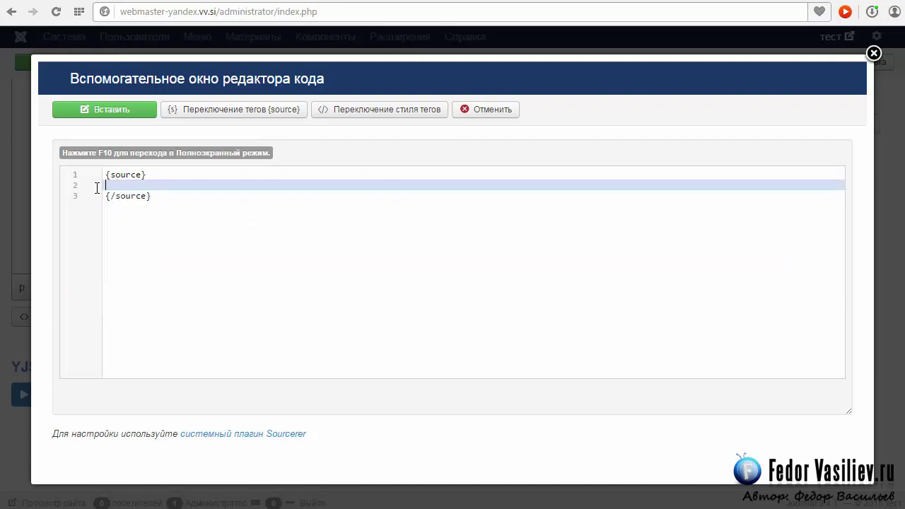
pyautogui.hotkey('ctrl', 'v')
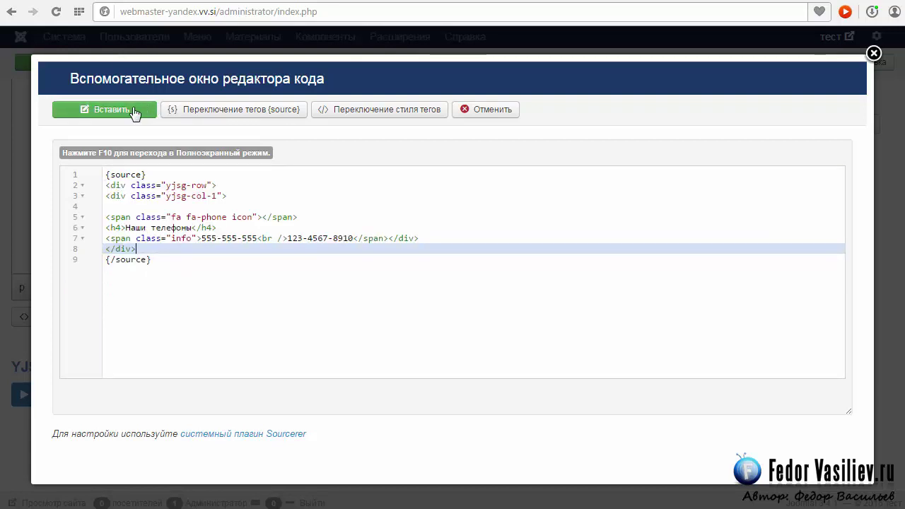
pyautogui.click(106, 110)
# Step: Review the inserted code and module settings, and save the 123 module
pyautogui.scroll(4, 300, 317)
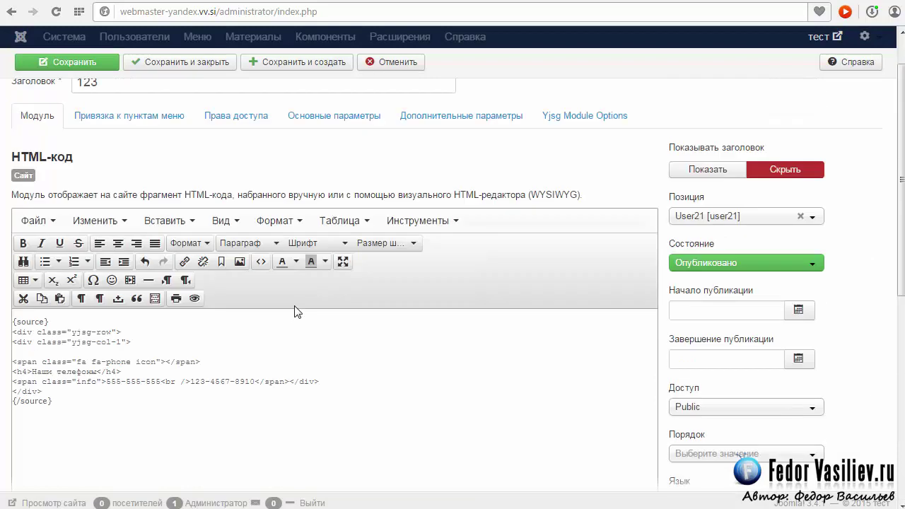
pyautogui.scroll(-4, 499, 344)
pyautogui.scroll(5, 734, 358)
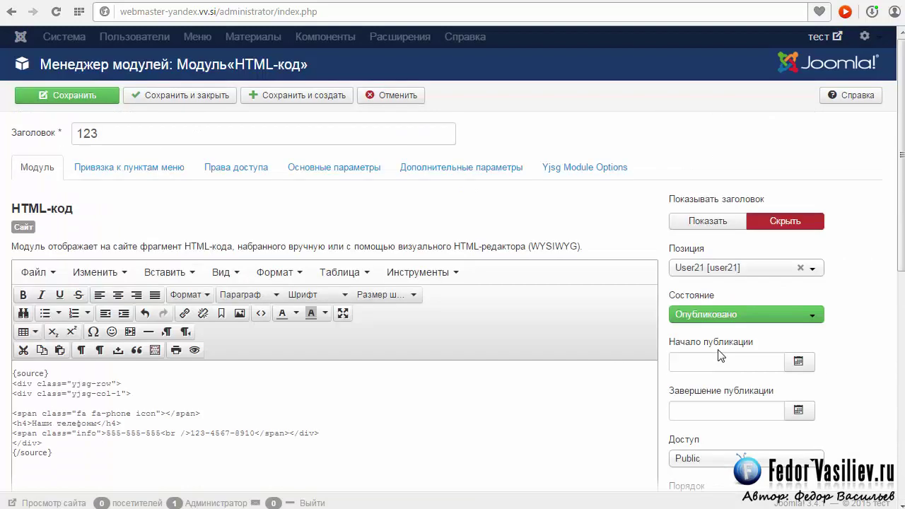
pyautogui.click(42, 99)
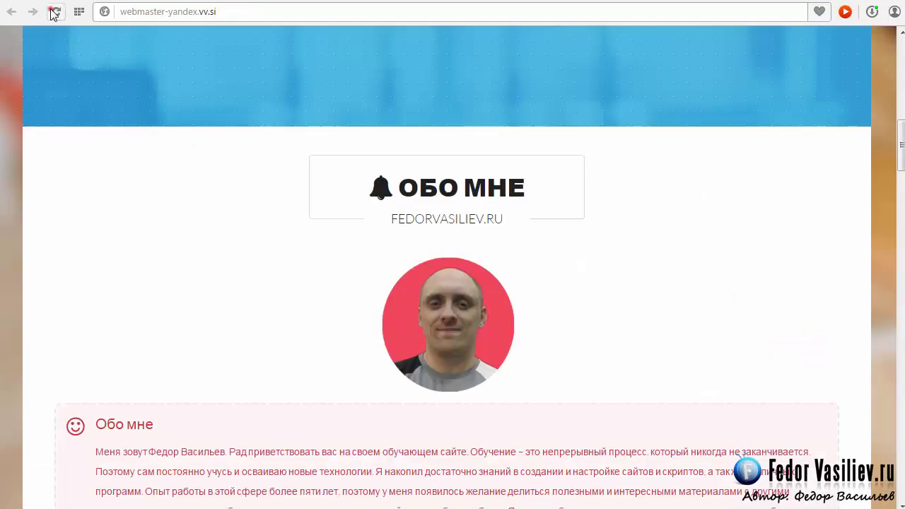
# Step: Reload the test site's home page and check the phone block above the footer
pyautogui.click(53, 12)
pyautogui.moveTo(901, 145); pyautogui.dragTo(902, 487)
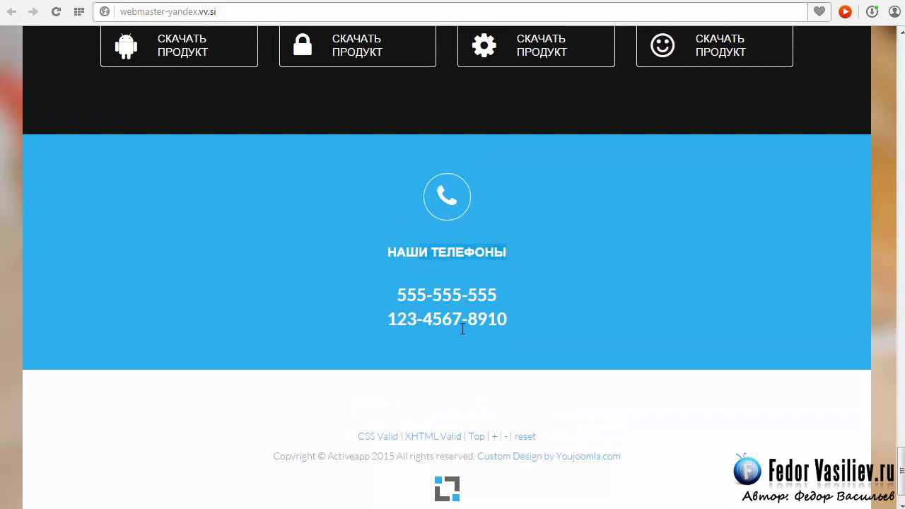
pyautogui.moveTo(513, 320); pyautogui.dragTo(408, 296)
pyautogui.click(425, 303)
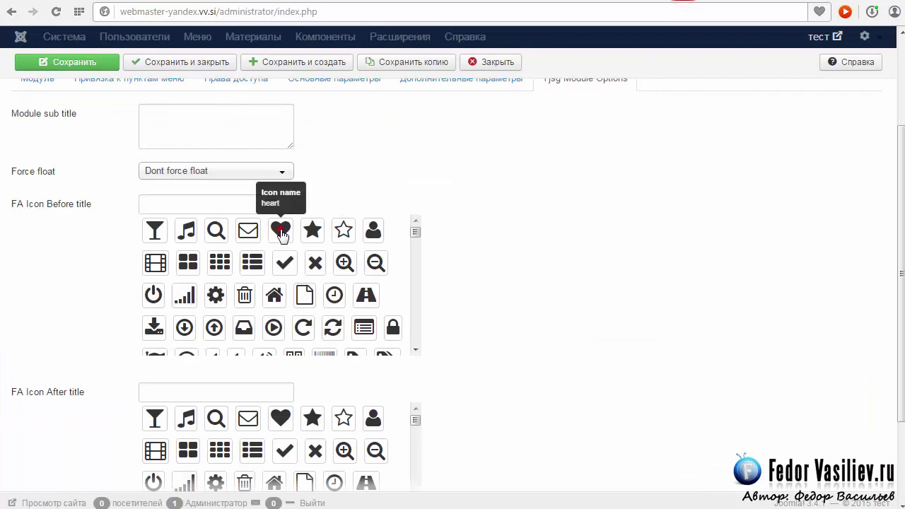
# Step: Pick the heart icon in Yjsg Module Options, copy its class fa fa-heart, and replace fa fa-phone with it in the 123 module's code
pyautogui.click(282, 234)
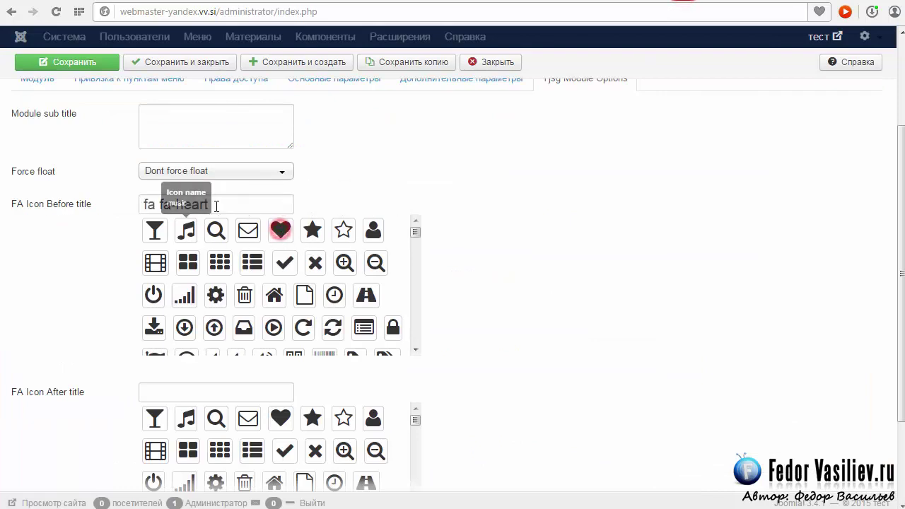
pyautogui.moveTo(223, 207); pyautogui.dragTo(133, 203)
pyautogui.rightClick(166, 200)
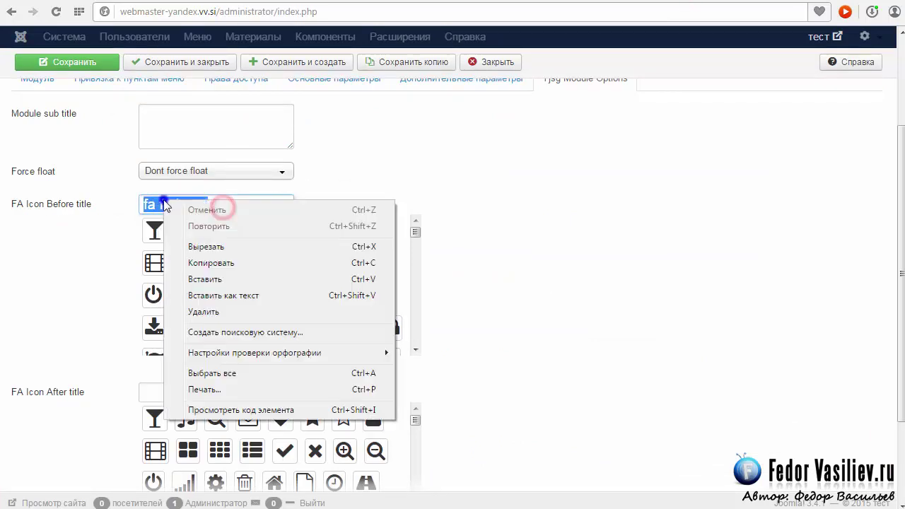
pyautogui.click(214, 264)
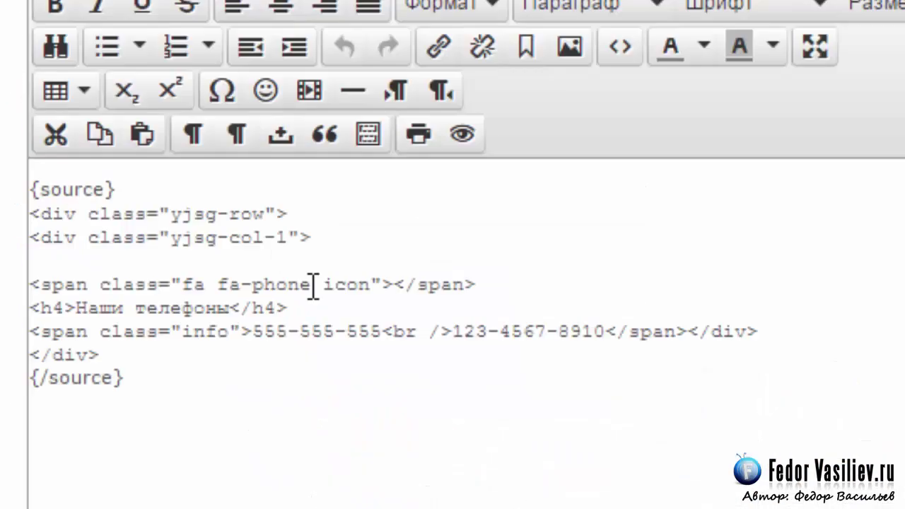
pyautogui.moveTo(311, 284); pyautogui.dragTo(182, 286)
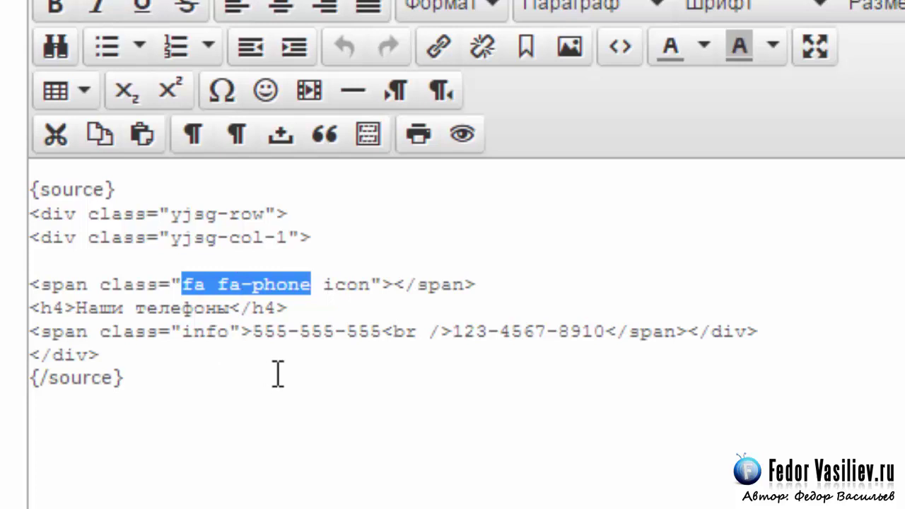
pyautogui.hotkey('ctrl', 'v')
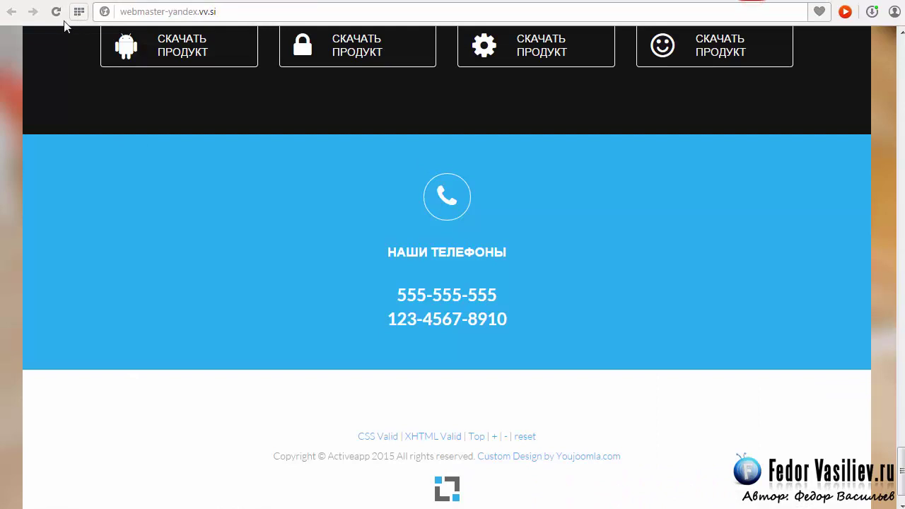
# Step: Reload the test site's home page, check the phone block's icon, and return to the 123 module
pyautogui.click(56, 12)
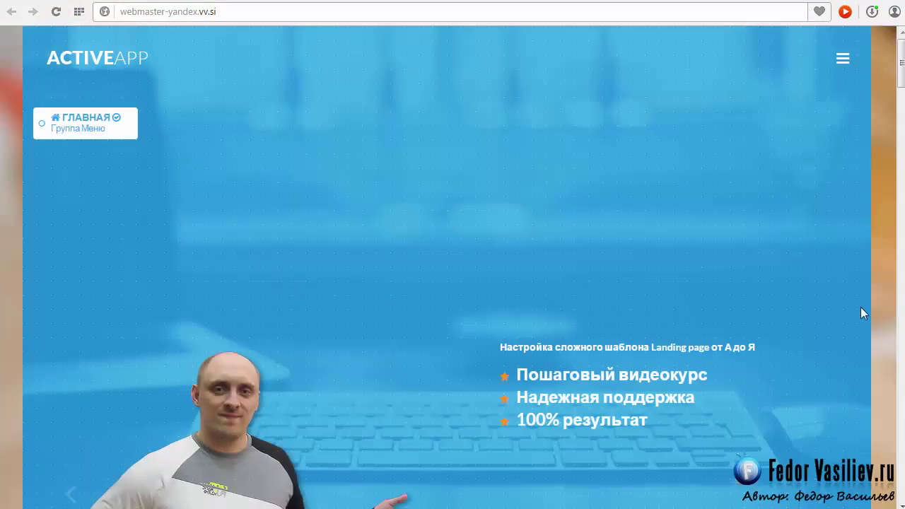
pyautogui.scroll(-15, 439, 314)
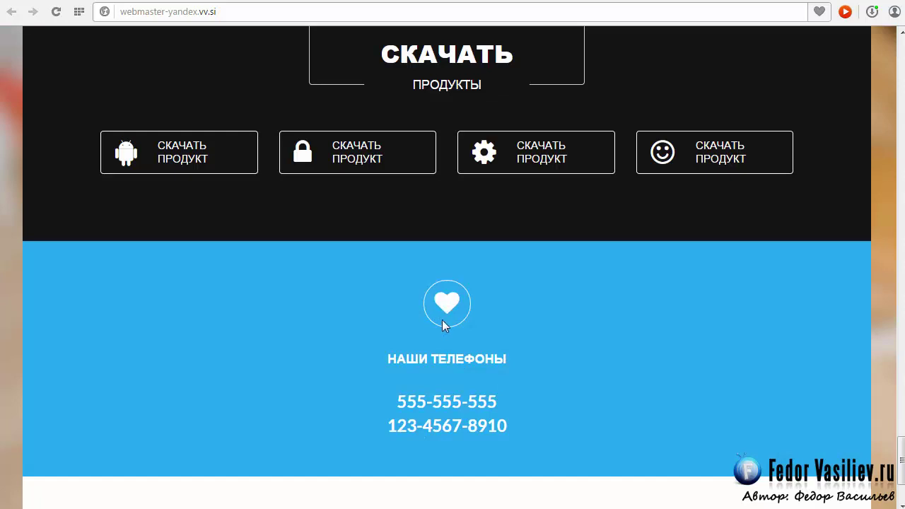
pyautogui.hotkey('ctrl', 'Tab')
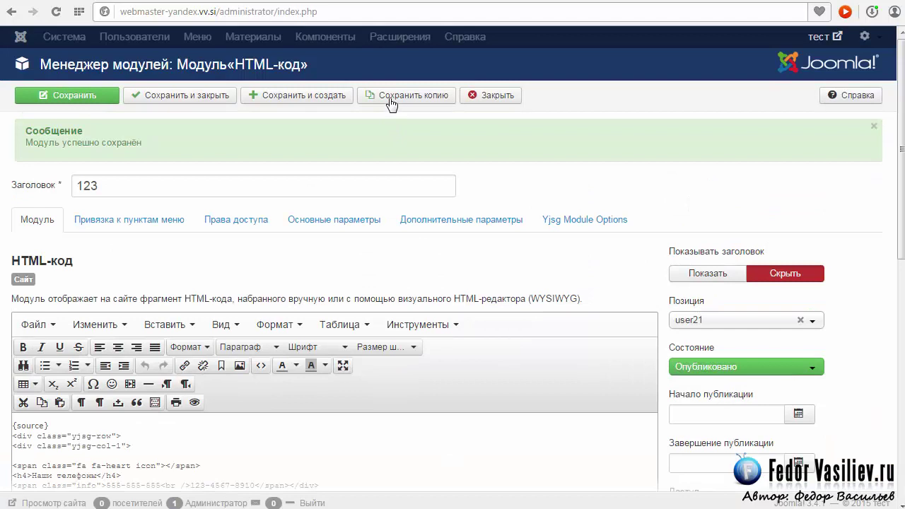
# Step: Save the 123 module as a copy and set the copy to published in position user22
pyautogui.click(391, 104)
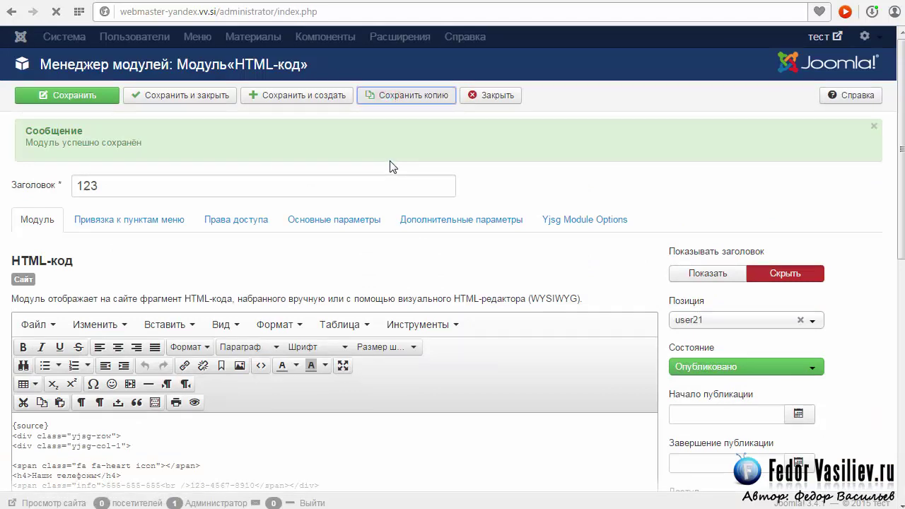
pyautogui.scroll(-1, 365, 252)
pyautogui.click(767, 297)
pyautogui.click(739, 312)
pyautogui.click(706, 251)
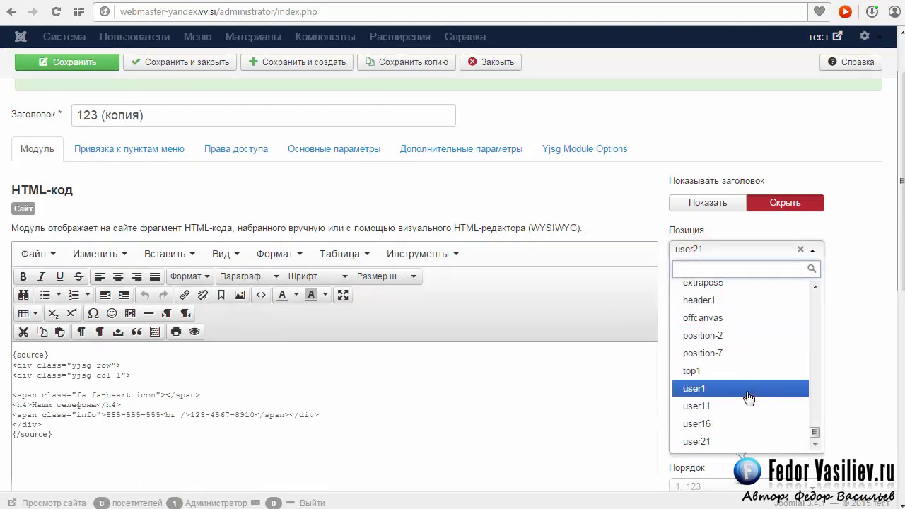
pyautogui.click(815, 432)
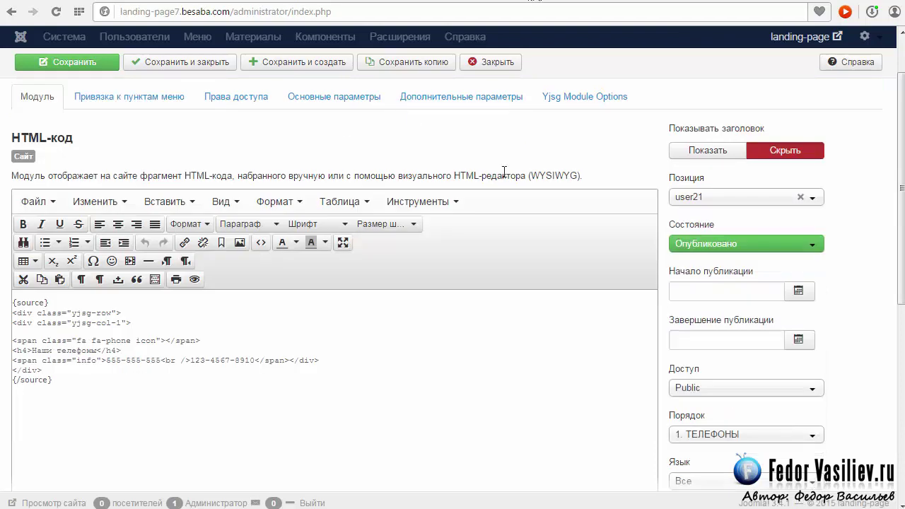
# Step: Close the landing-page site's ТЕЛЕФОНЫ module, filter the module list by position user22, and open the e-mail module there
pyautogui.scroll(2, 495, 162)
pyautogui.click(495, 96)
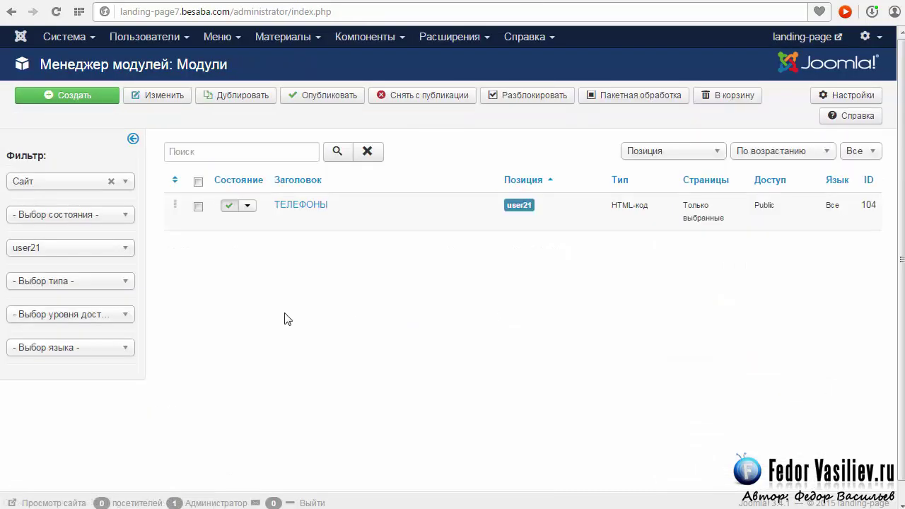
pyautogui.click(61, 248)
pyautogui.scroll(-2, 75, 330)
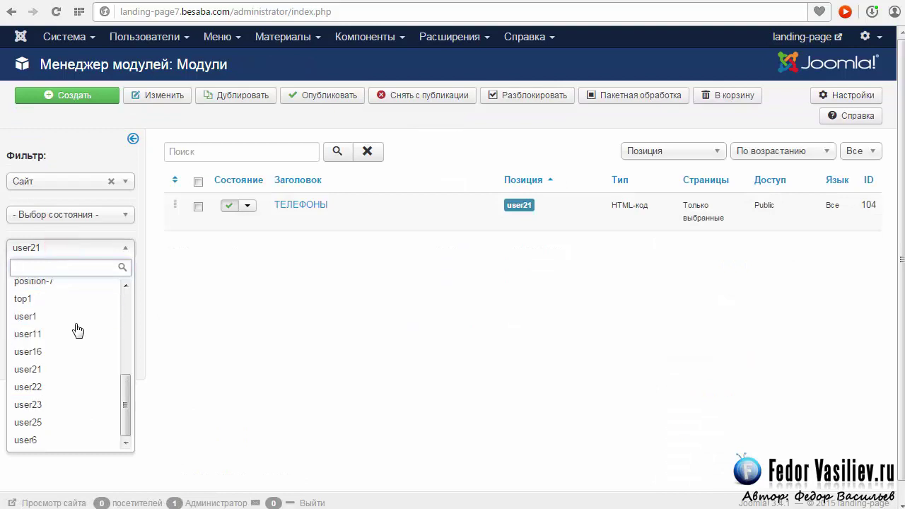
pyautogui.click(69, 382)
pyautogui.click(286, 206)
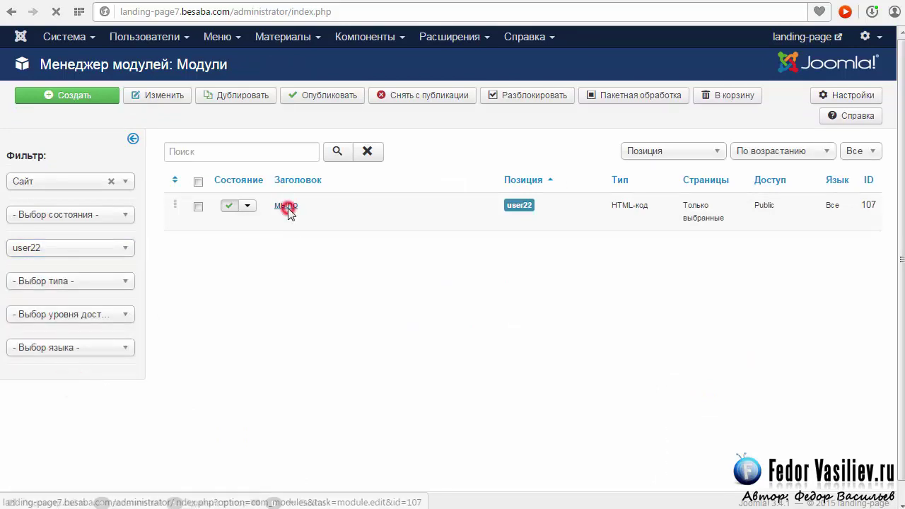
pyautogui.scroll(-2, 376, 287)
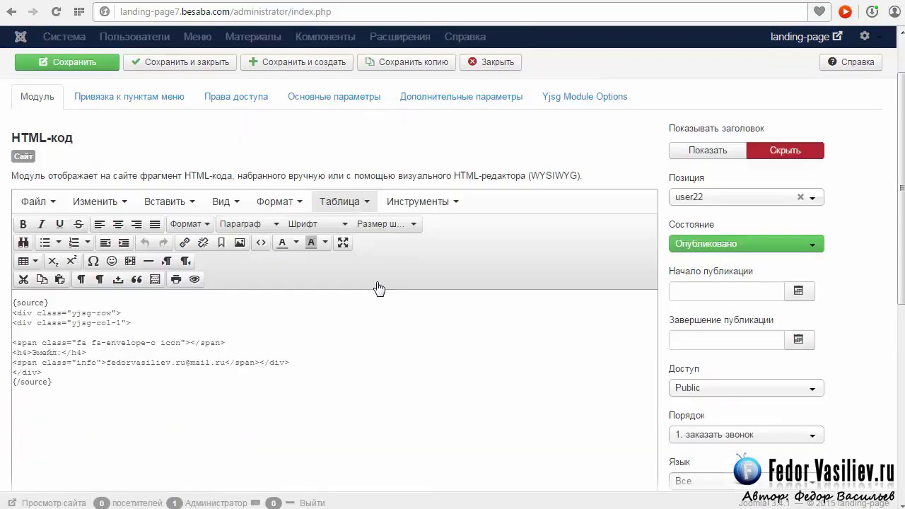
pyautogui.scroll(1, 377, 286)
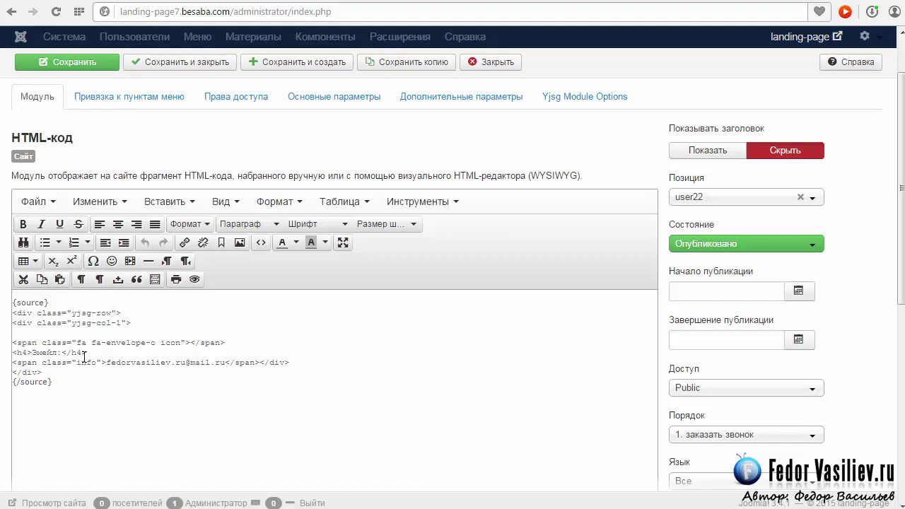
# Step: Examine the heading and info lines of the landing-page site's e-mail module, and copy its block code between the {source} tags
pyautogui.moveTo(86, 352); pyautogui.dragTo(11, 353)
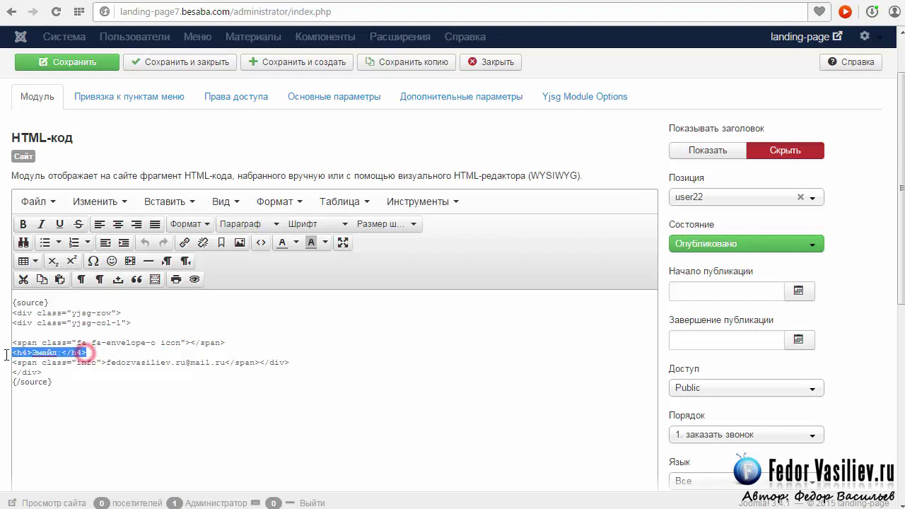
pyautogui.click(44, 357)
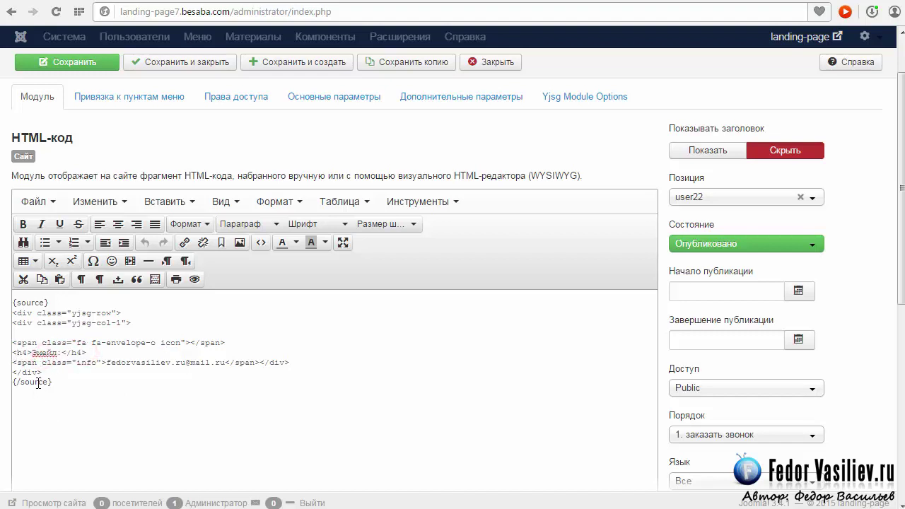
pyautogui.moveTo(13, 363); pyautogui.dragTo(290, 363)
pyautogui.click(106, 394)
pyautogui.moveTo(43, 373); pyautogui.dragTo(4, 320)
pyautogui.hotkey('ctrl', 'c')
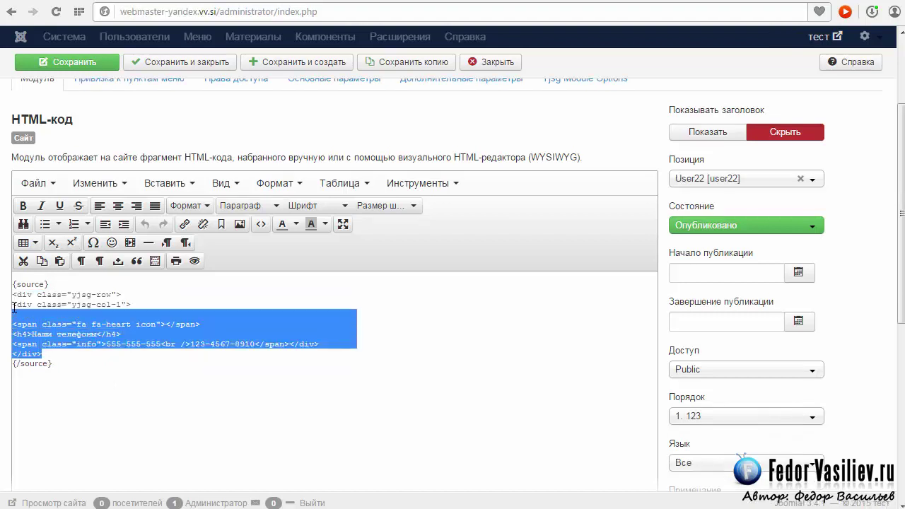
# Step: Replace the phone block code in the 123 (копия) module with the copied e-mail block code and save the module
pyautogui.moveTo(11, 312); pyautogui.dragTo(10, 293)
pyautogui.press('Delete')
pyautogui.hotkey('ctrl', 'v')
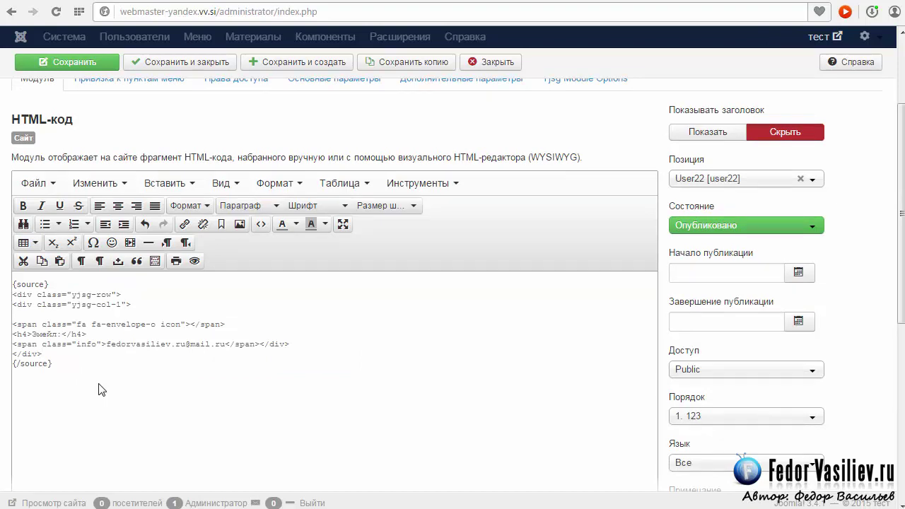
pyautogui.click(74, 62)
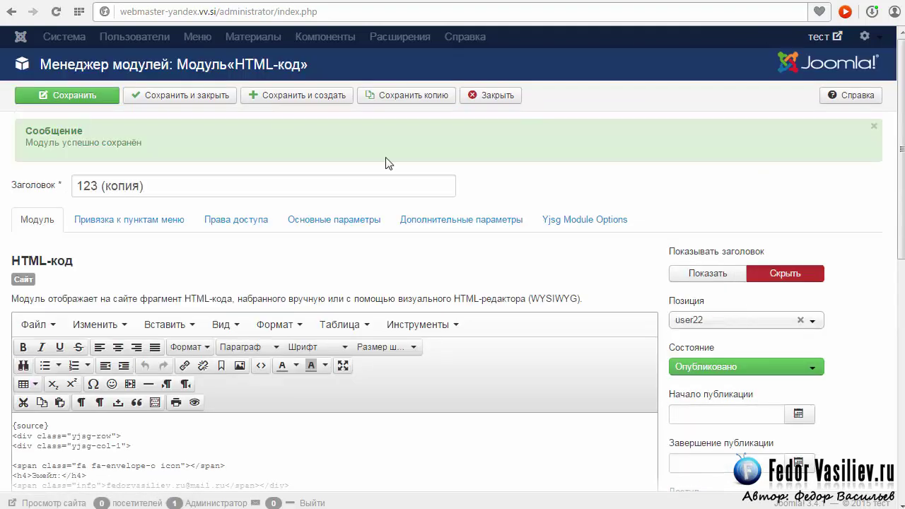
# Step: Save the 123 (копия) module as another copy and set the new copy's position to user23
pyautogui.click(400, 99)
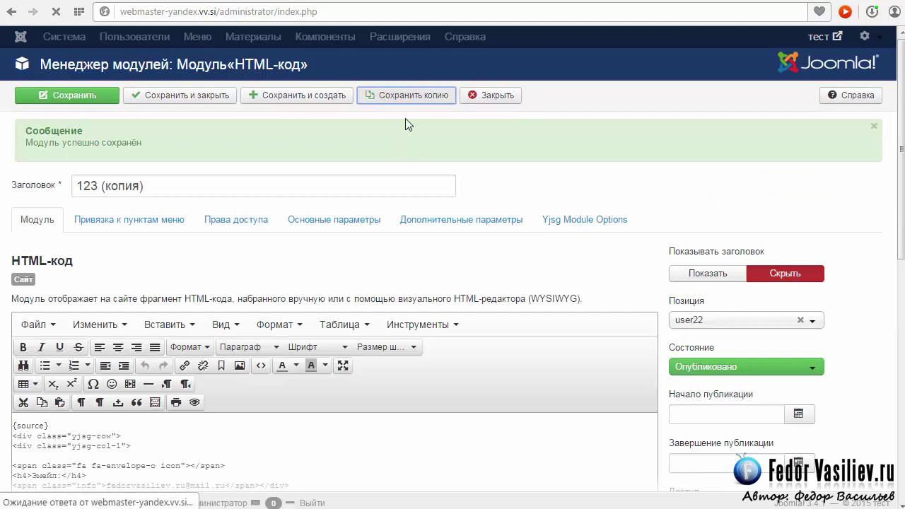
pyautogui.scroll(-2, 778, 283)
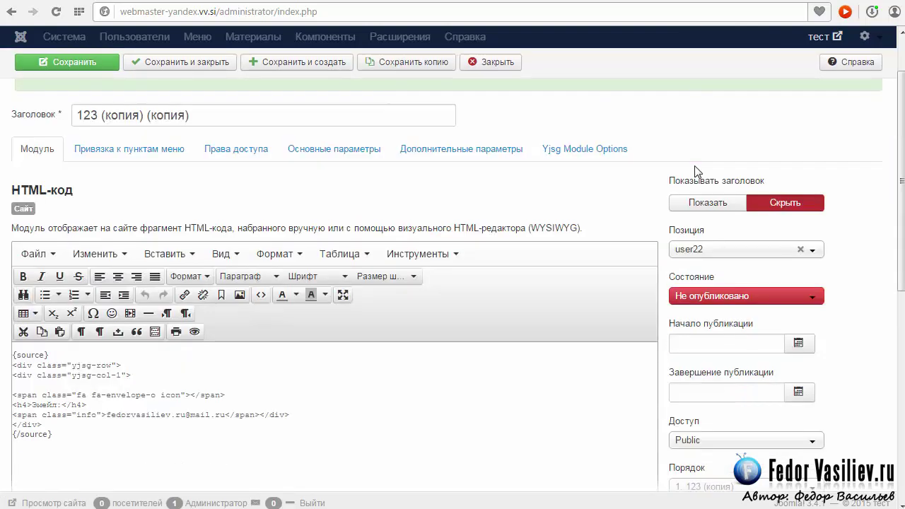
pyautogui.click(813, 253)
pyautogui.scroll(10, 797, 314)
pyautogui.scroll(-4, 804, 354)
pyautogui.scroll(-4, 799, 364)
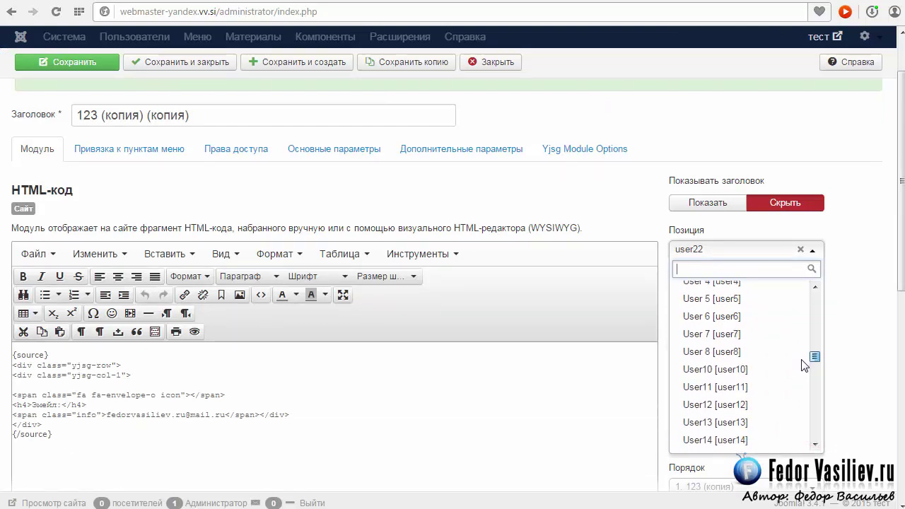
pyautogui.scroll(-3, 770, 350)
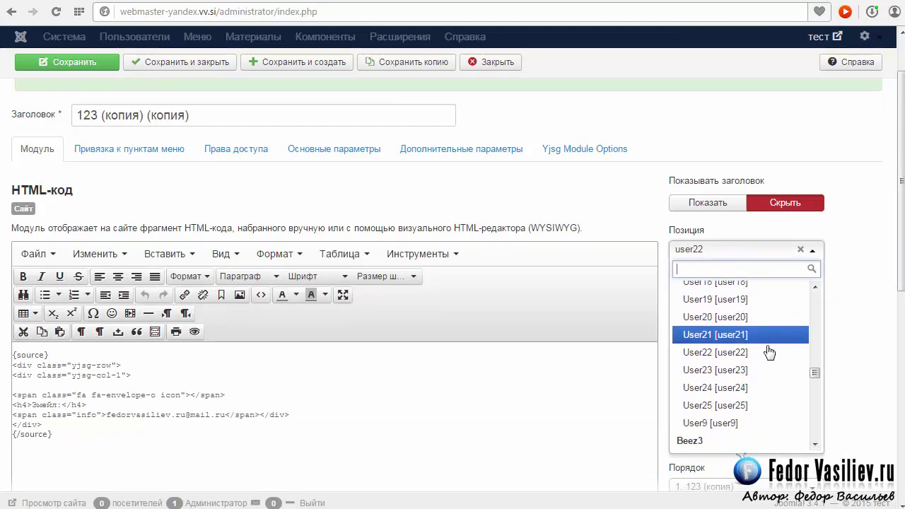
pyautogui.click(718, 372)
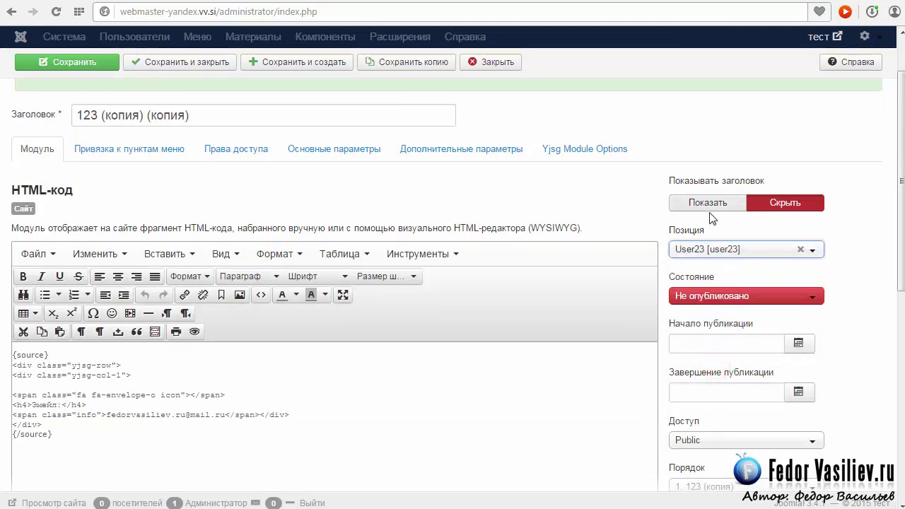
# Step: Set the state of the 123 (копия) (копия) module to published (Опубликовано)
pyautogui.click(739, 296)
pyautogui.click(712, 318)
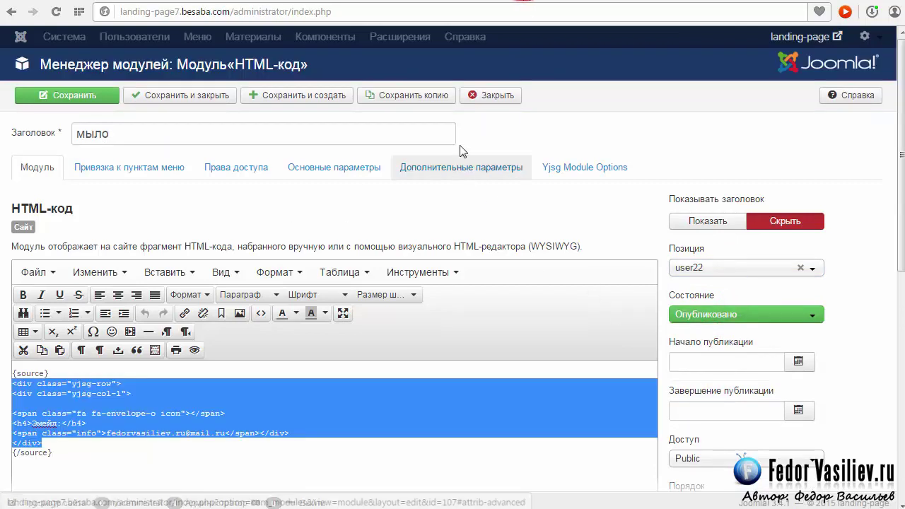
# Step: Close the landing-page site's e-mail module, filter the module list by position user23, and open the карта module there
pyautogui.click(491, 95)
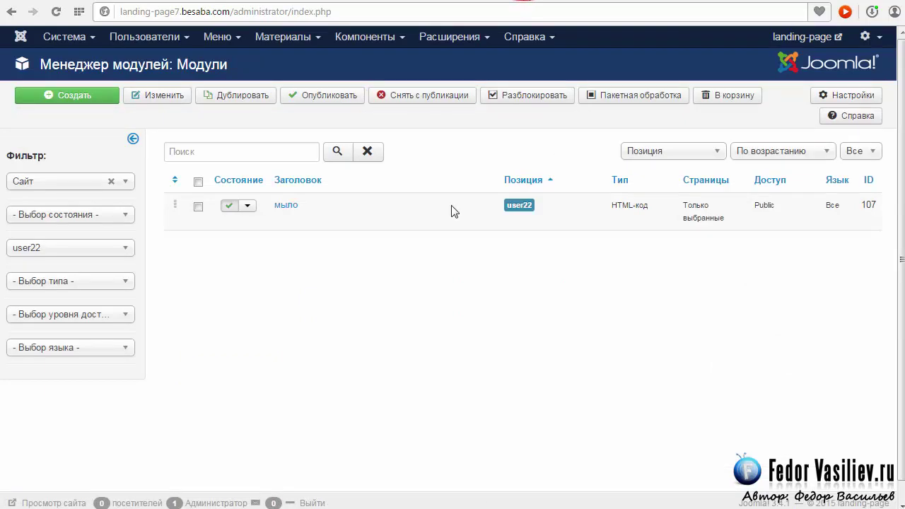
pyautogui.click(73, 251)
pyautogui.scroll(-1, 63, 297)
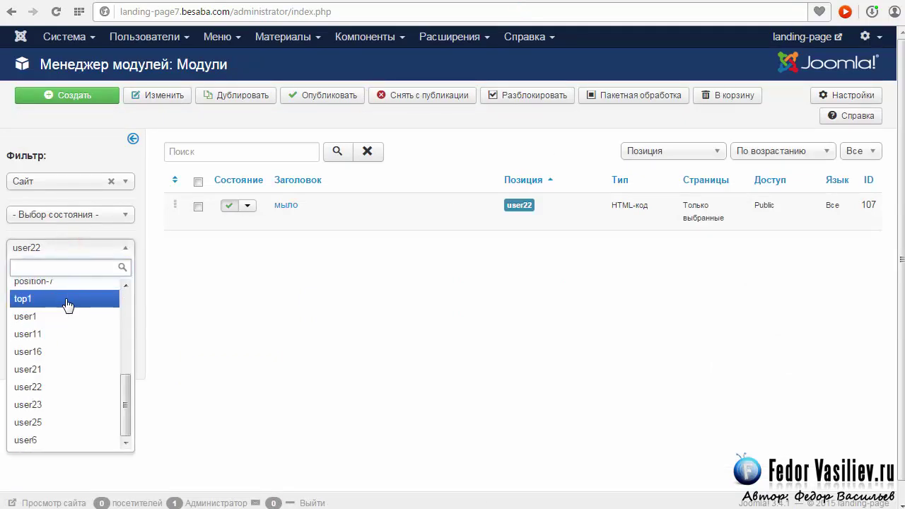
pyautogui.click(57, 405)
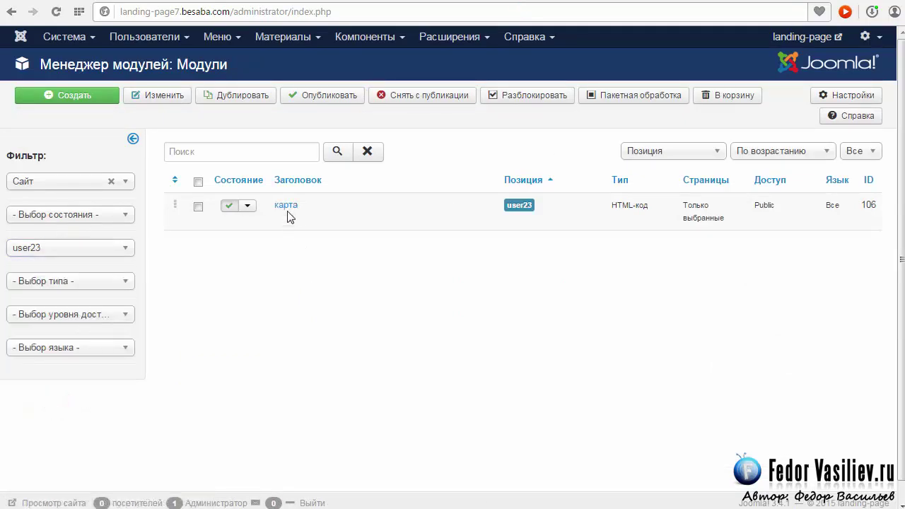
pyautogui.click(286, 206)
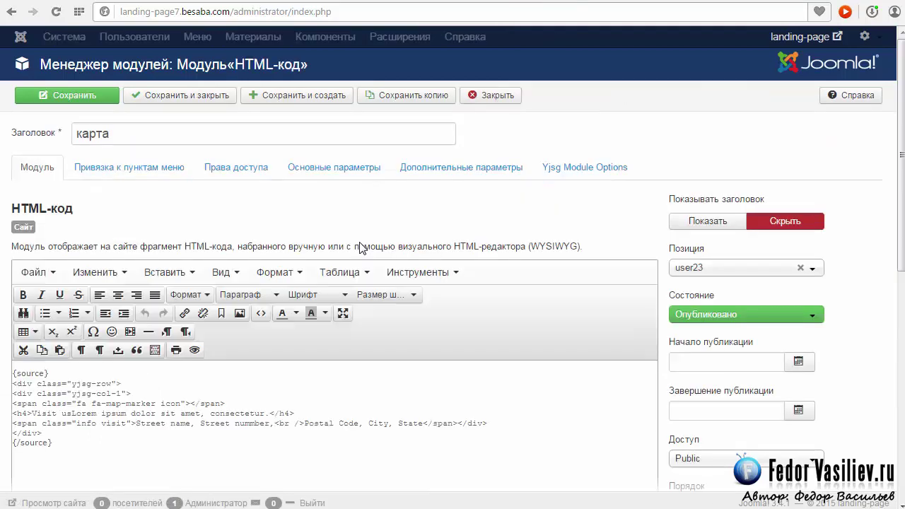
# Step: Copy the map-marker block code between the {source} tags of the landing-page site's карта module
pyautogui.scroll(-2, 150, 288)
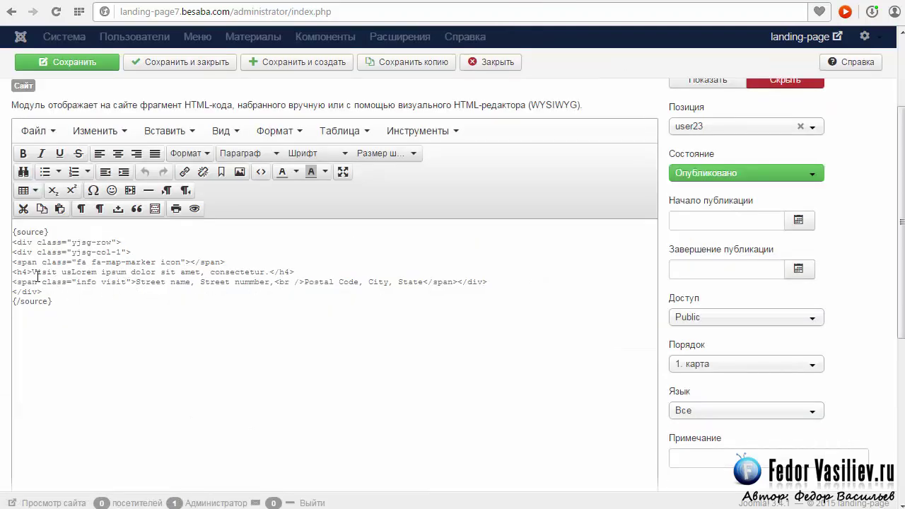
pyautogui.moveTo(47, 292); pyautogui.dragTo(11, 248)
pyautogui.rightClick(14, 239)
pyautogui.press('Escape')
pyautogui.moveTo(52, 291); pyautogui.dragTo(6, 245)
pyautogui.hotkey('ctrl', 'c')
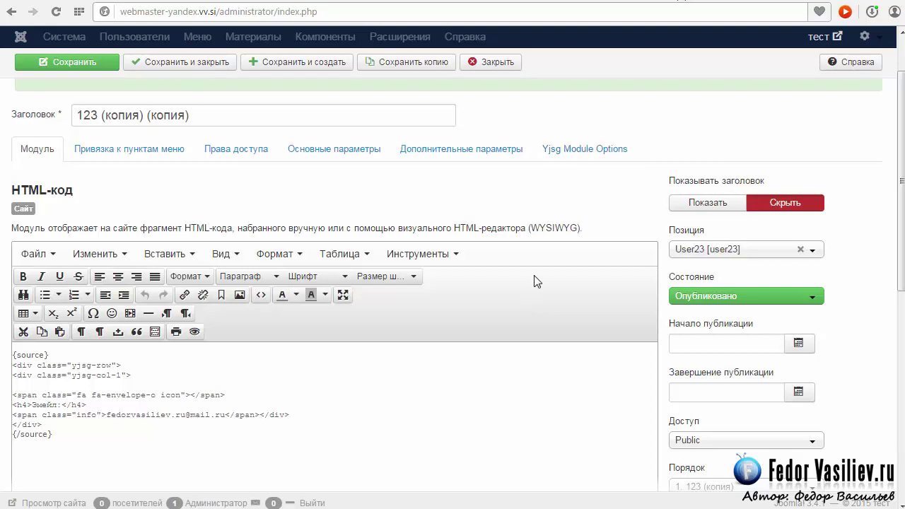
# Step: Replace the e-mail block code in the 123 (копия) (копия) module with the copied map-marker block code and save the module
pyautogui.moveTo(51, 427); pyautogui.dragTo(12, 363)
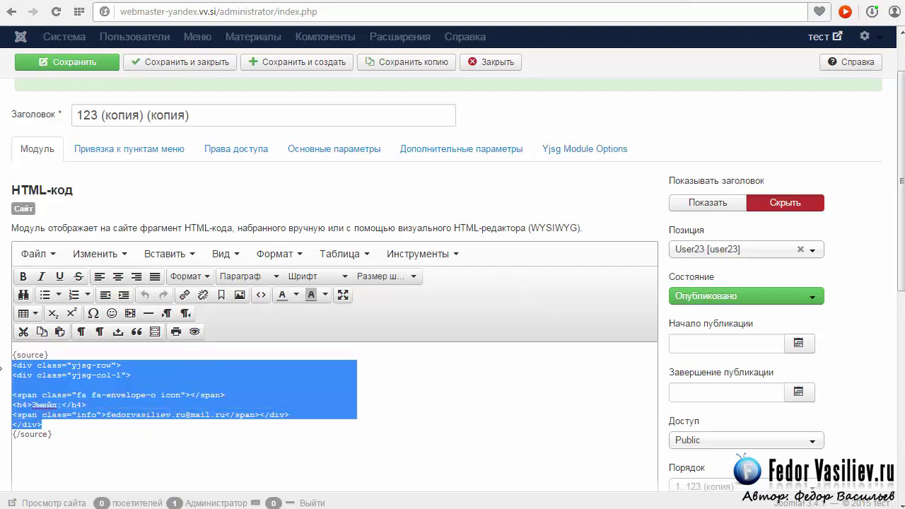
pyautogui.press('Delete')
pyautogui.hotkey('ctrl', 'v')
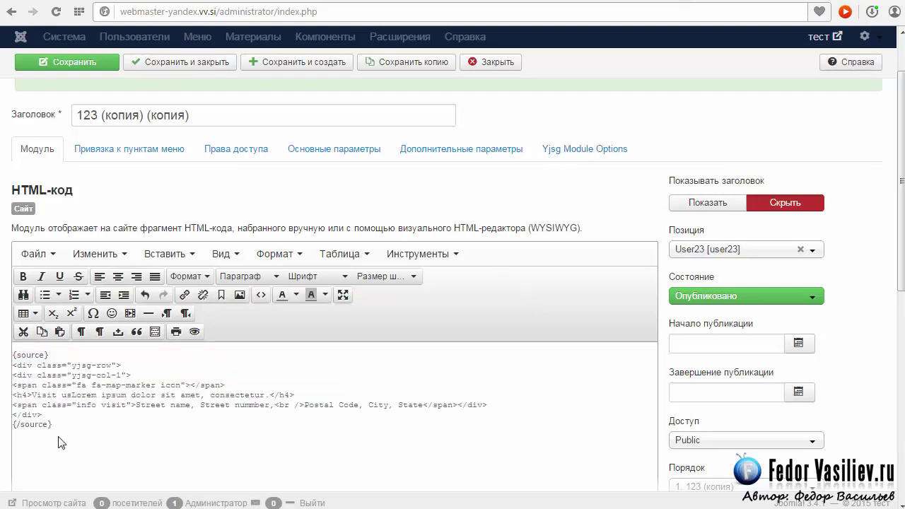
pyautogui.scroll(-5, 208, 313)
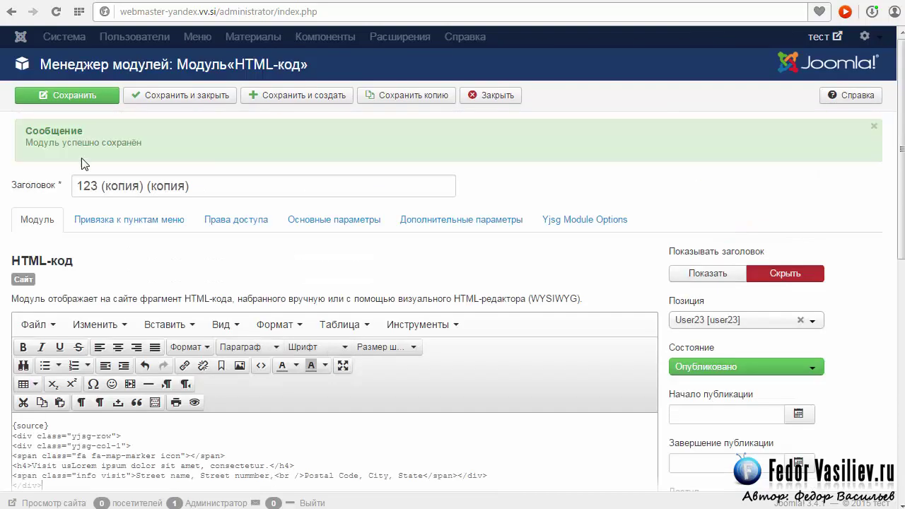
pyautogui.click(61, 97)
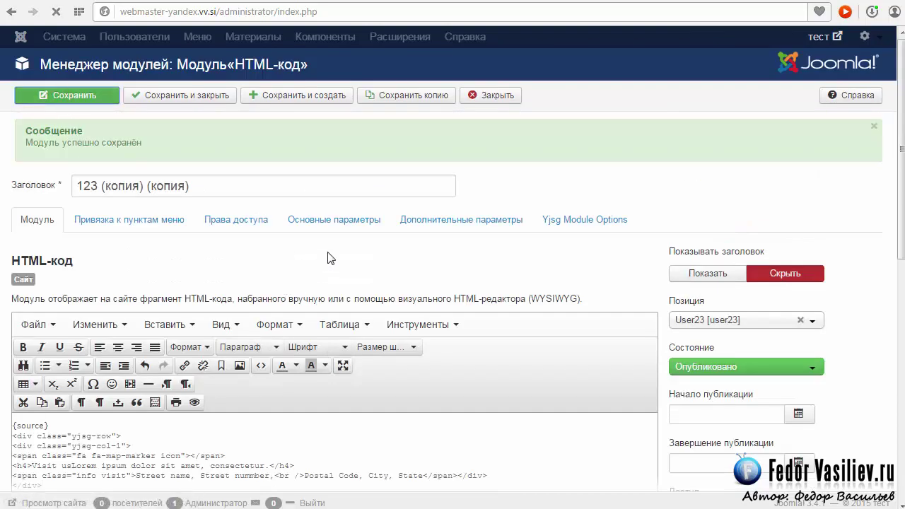
# Step: Reload the test site's home page and check the phone, e-mail and address blocks below the download section
pyautogui.click(771, 1)
pyautogui.click(56, 12)
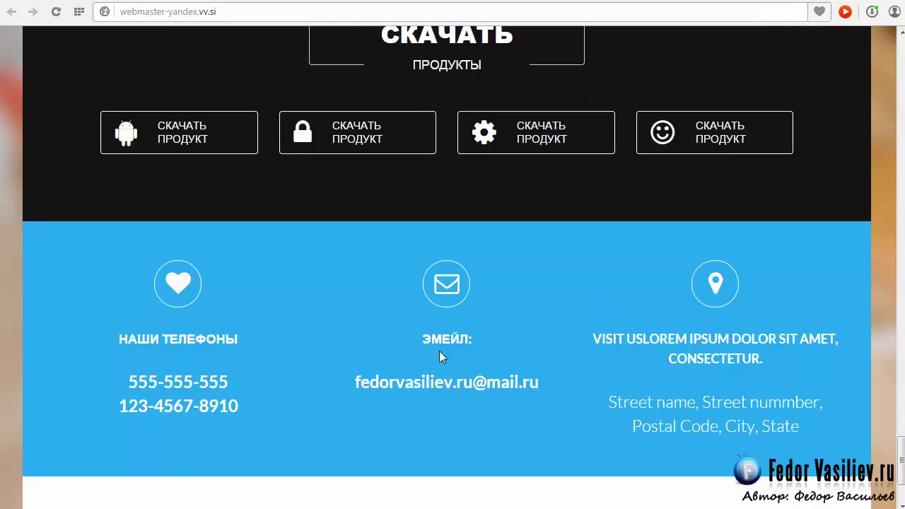
pyautogui.scroll(2, 440, 351)
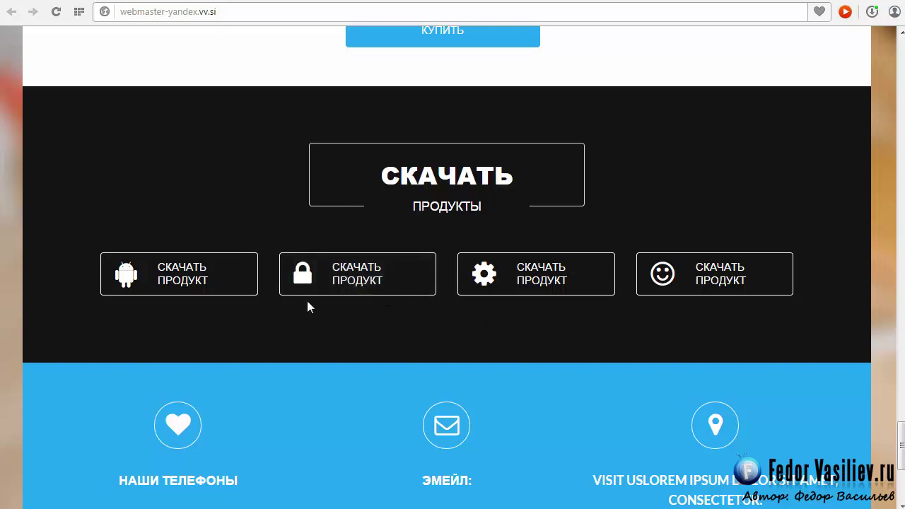
pyautogui.scroll(-1, 514, 364)
pyautogui.scroll(-2, 515, 357)
pyautogui.scroll(1, 516, 354)
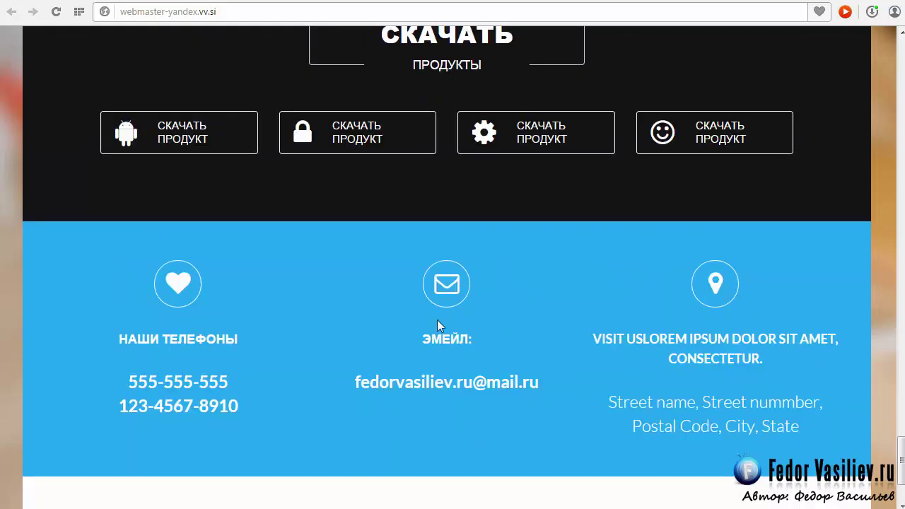
pyautogui.scroll(1, 603, 352)
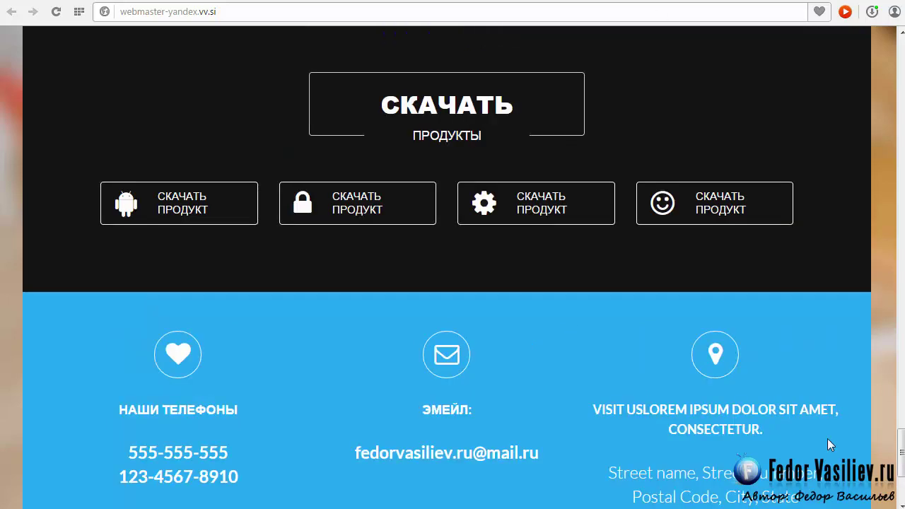